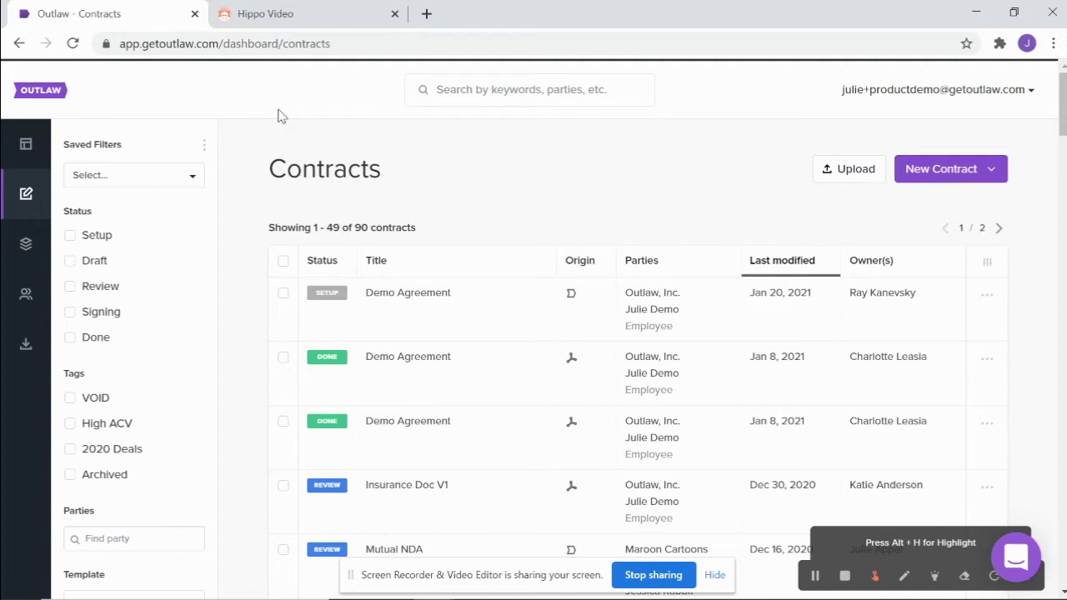
Step: Create a new blank template titled "Recruiting Agreement" with the key recruiting-agreement
left_click(20, 259)
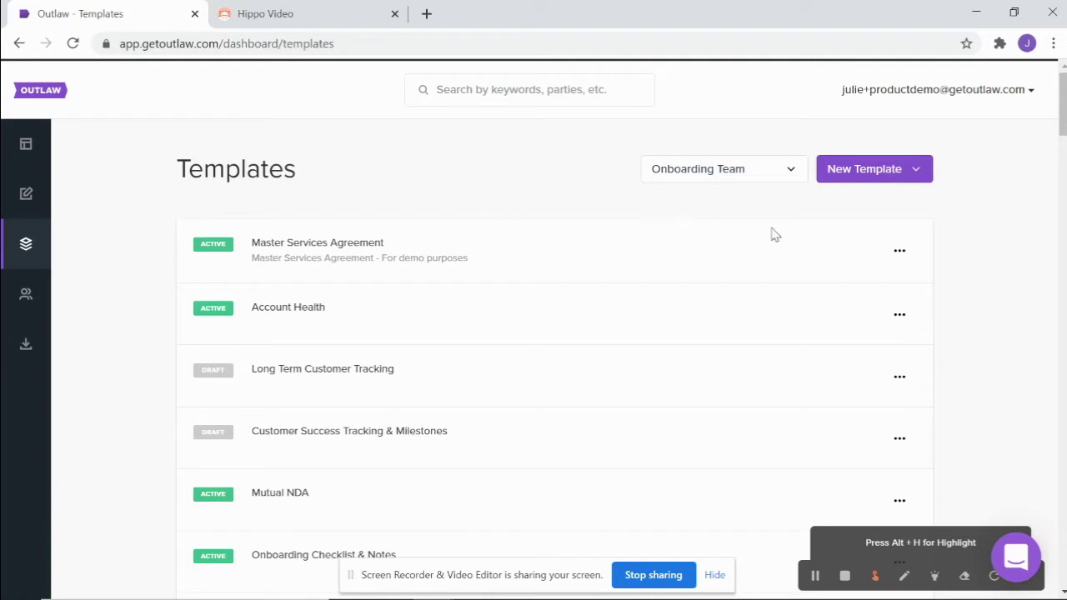
left_click(867, 173)
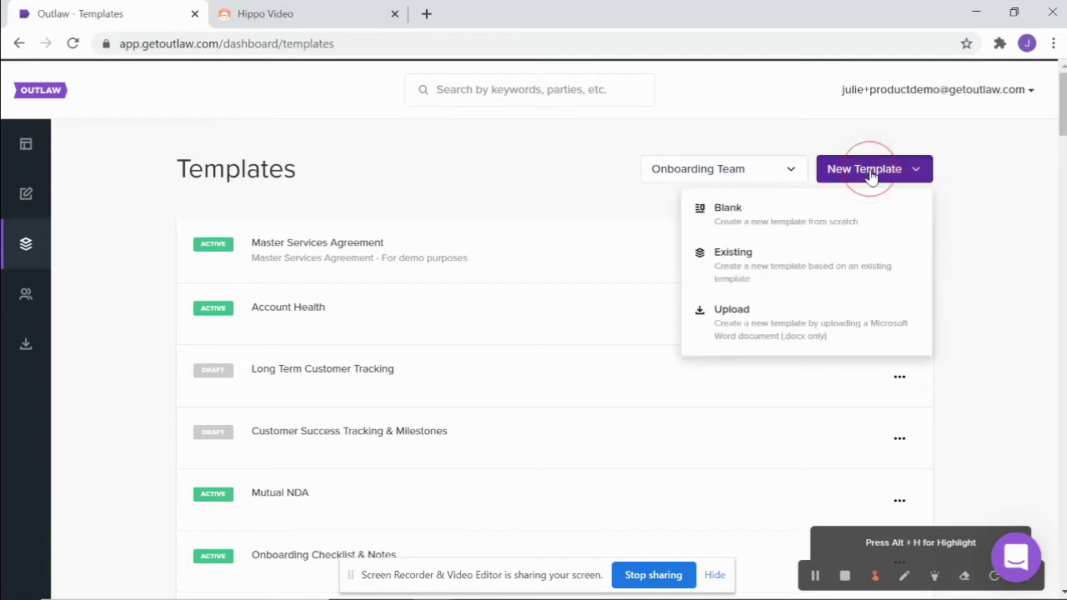
left_click(804, 219)
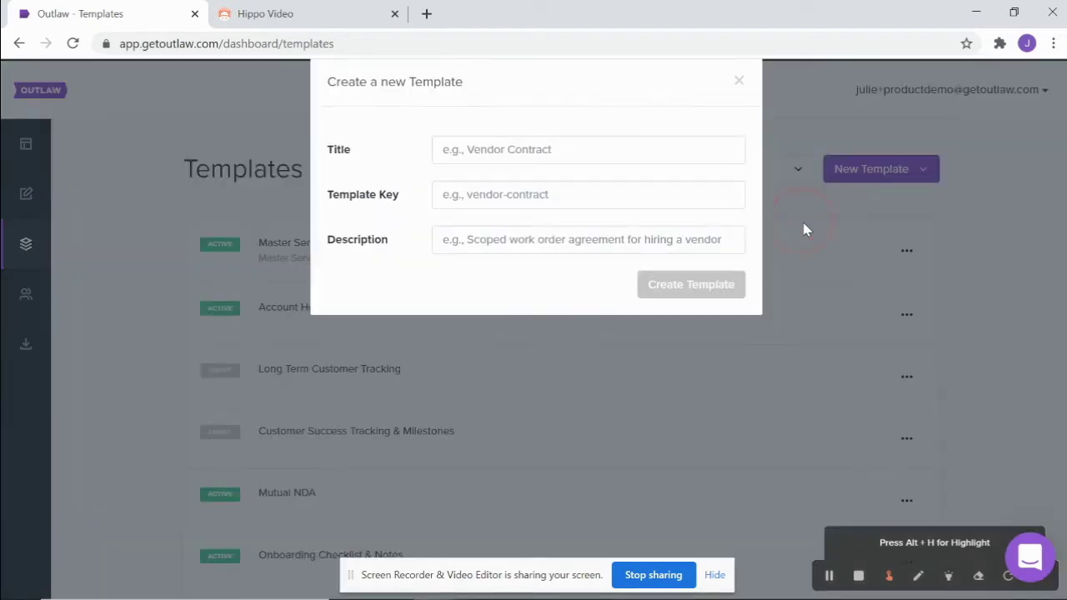
left_click(620, 151)
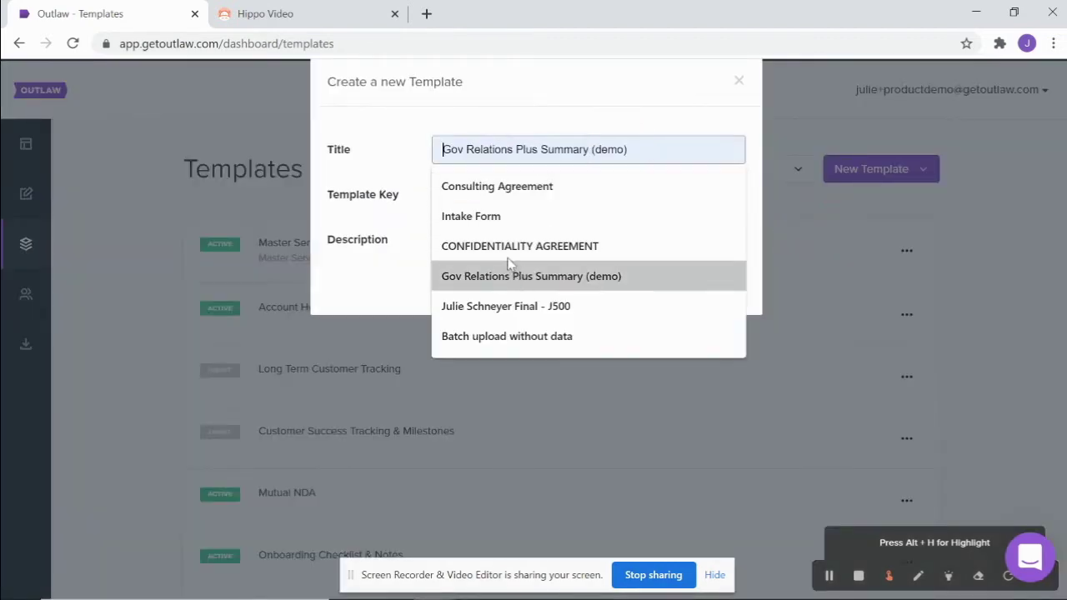
type("Recruiting Agreement")
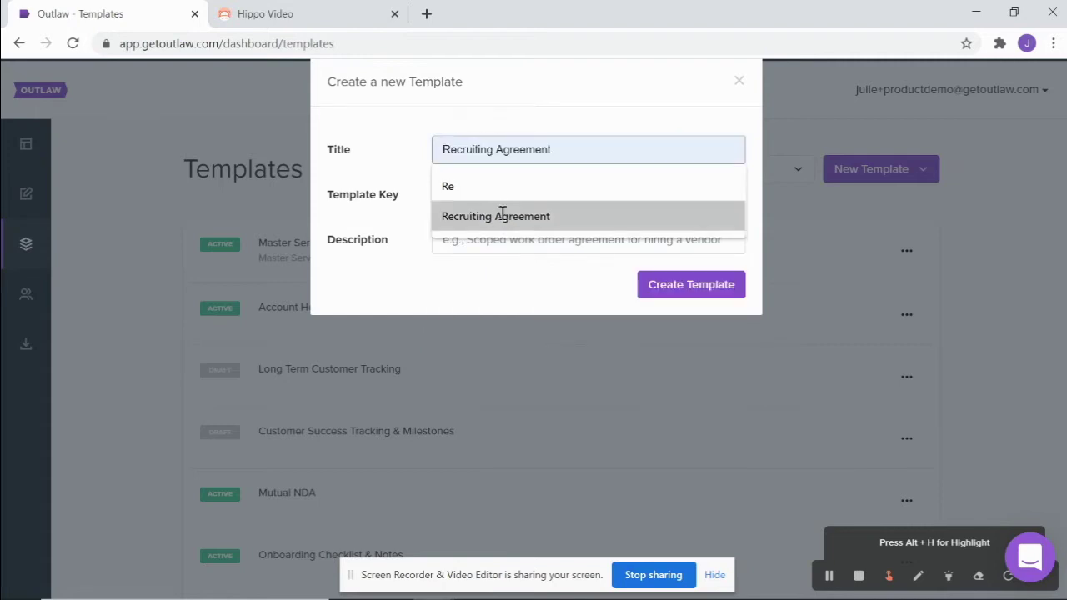
left_click(503, 215)
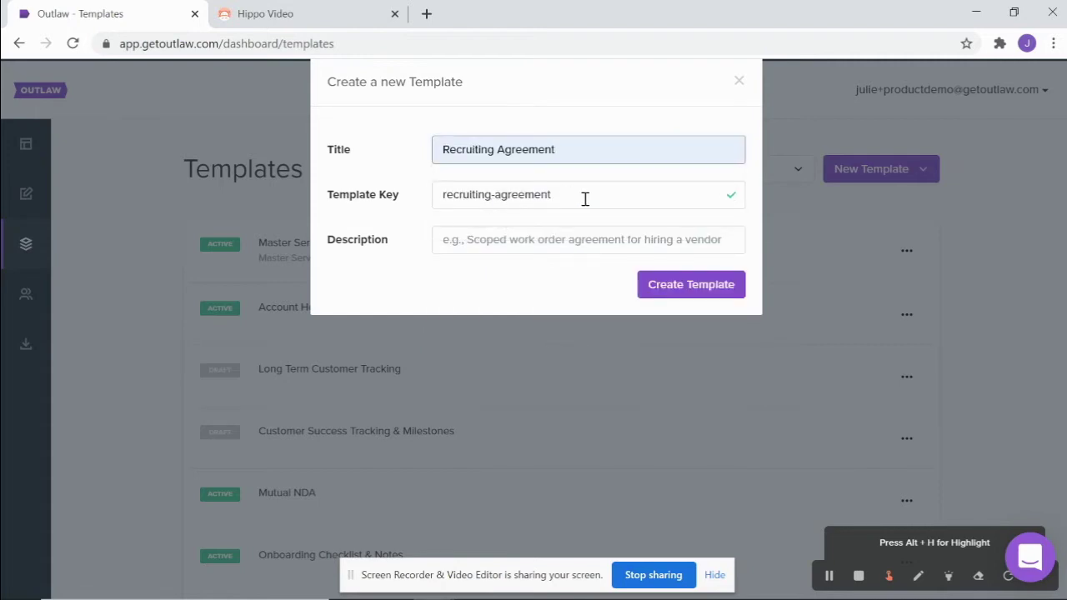
left_click(677, 287)
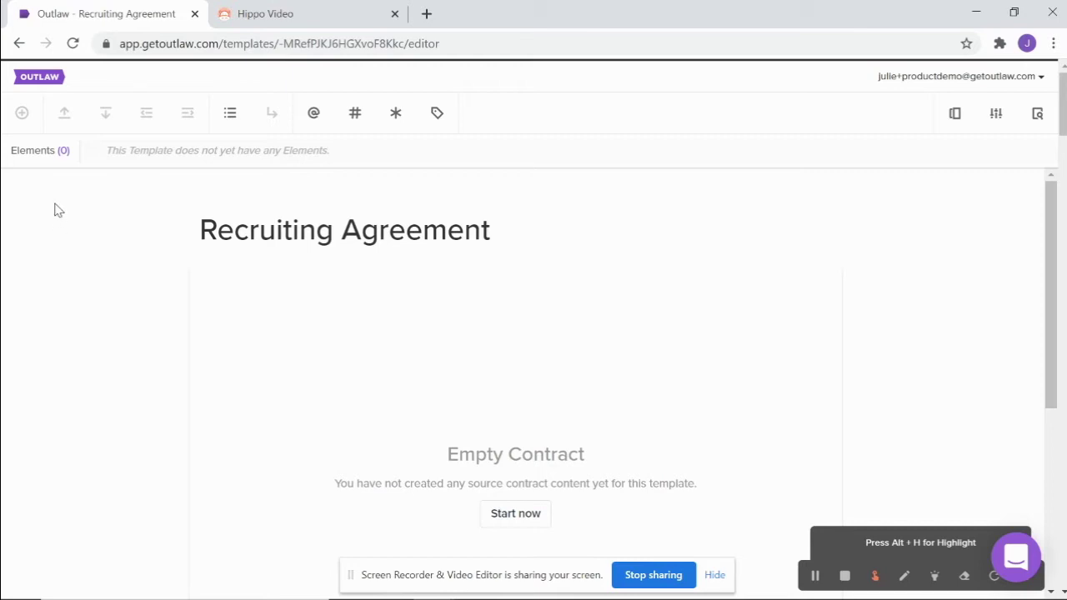
Step: Add two party elements, Company and Agency, to the Recruiting Agreement template
left_click(40, 155)
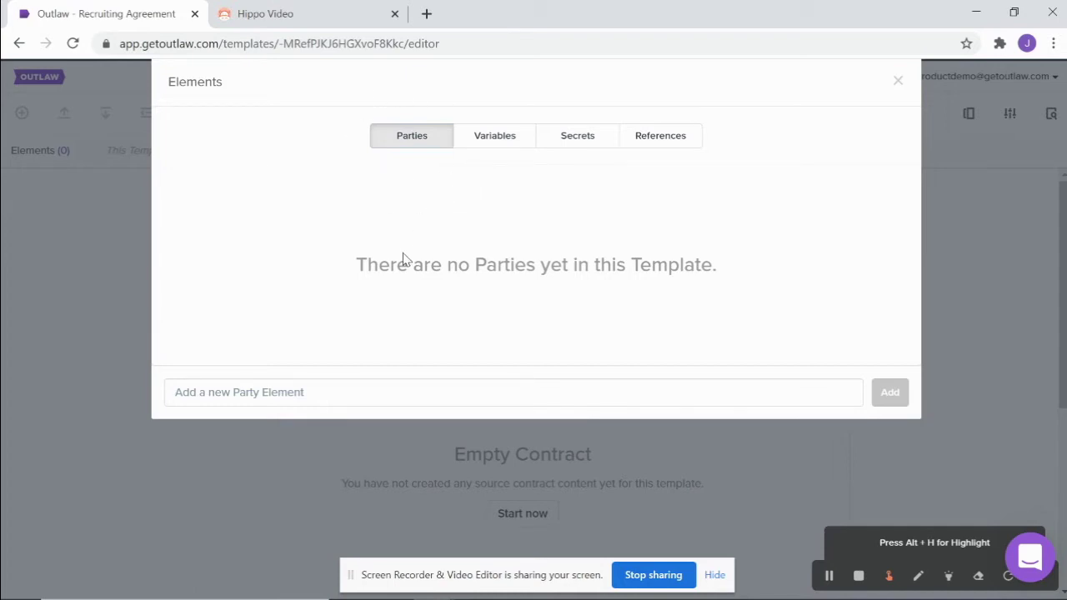
left_click(330, 392)
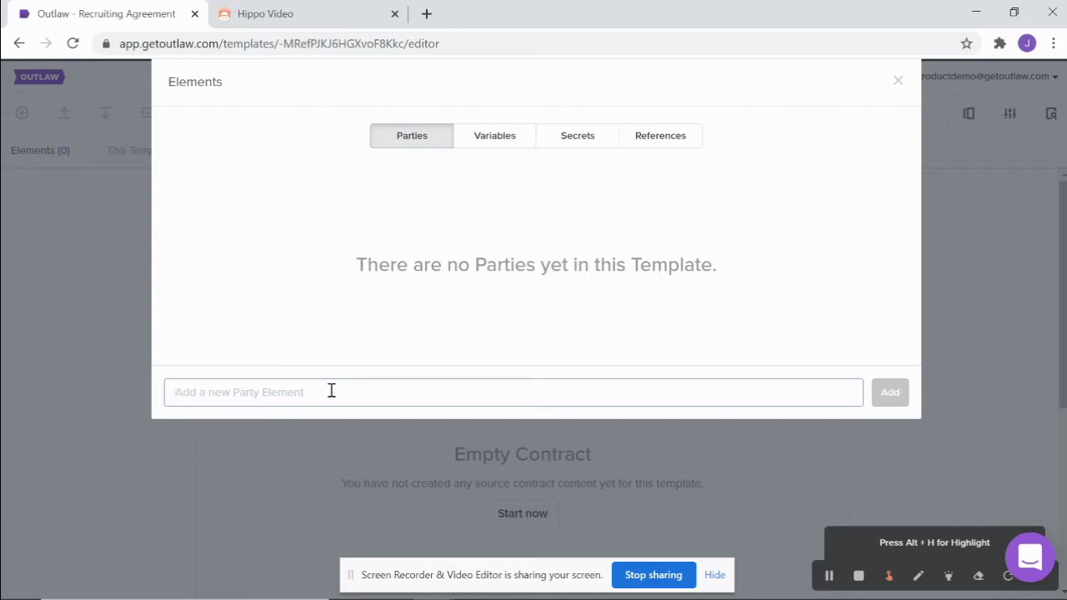
type("Company")
key("Return")
type("Agency")
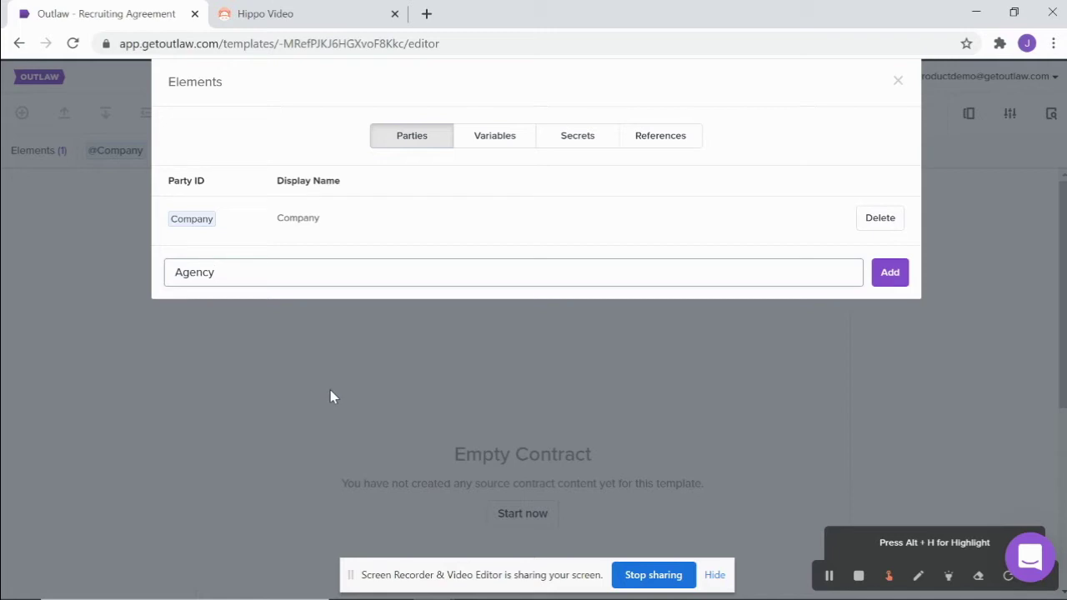
key("Return")
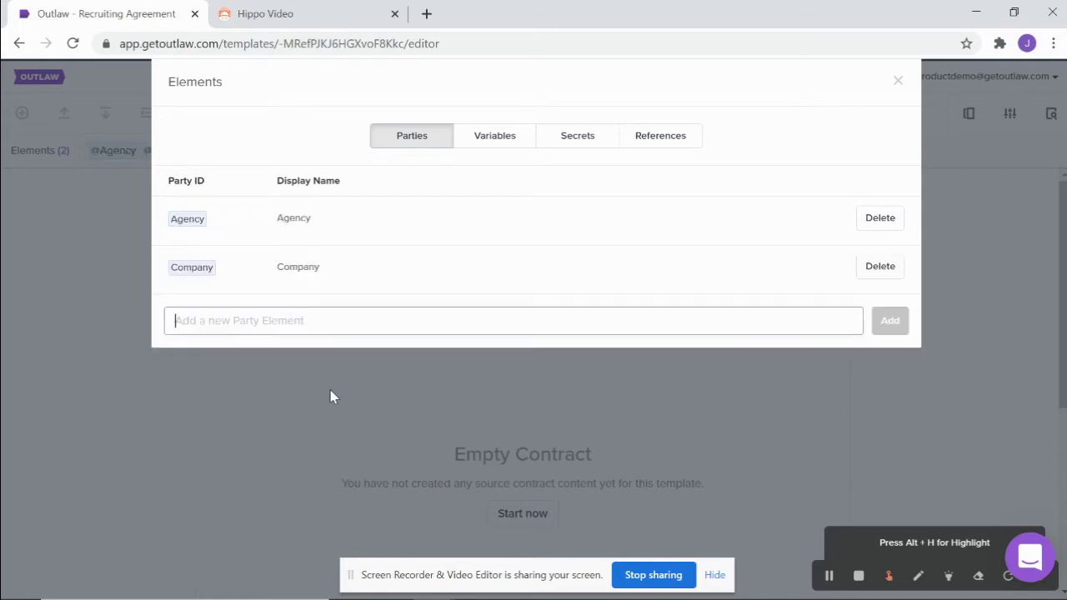
Step: Add two variable elements to the template, Effective Date and Expiration Date
left_click(494, 137)
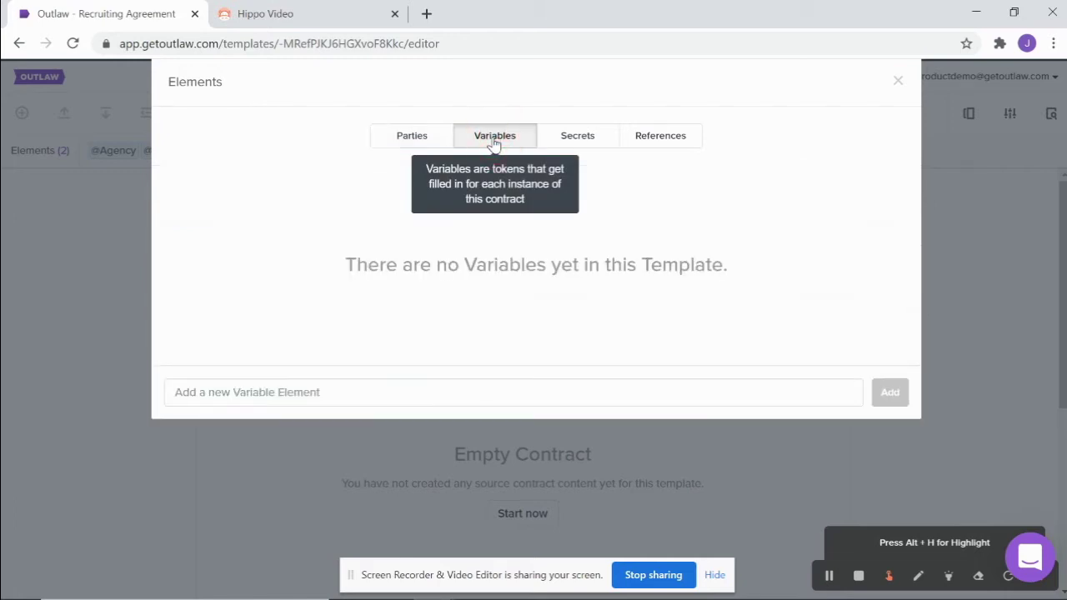
left_click(241, 392)
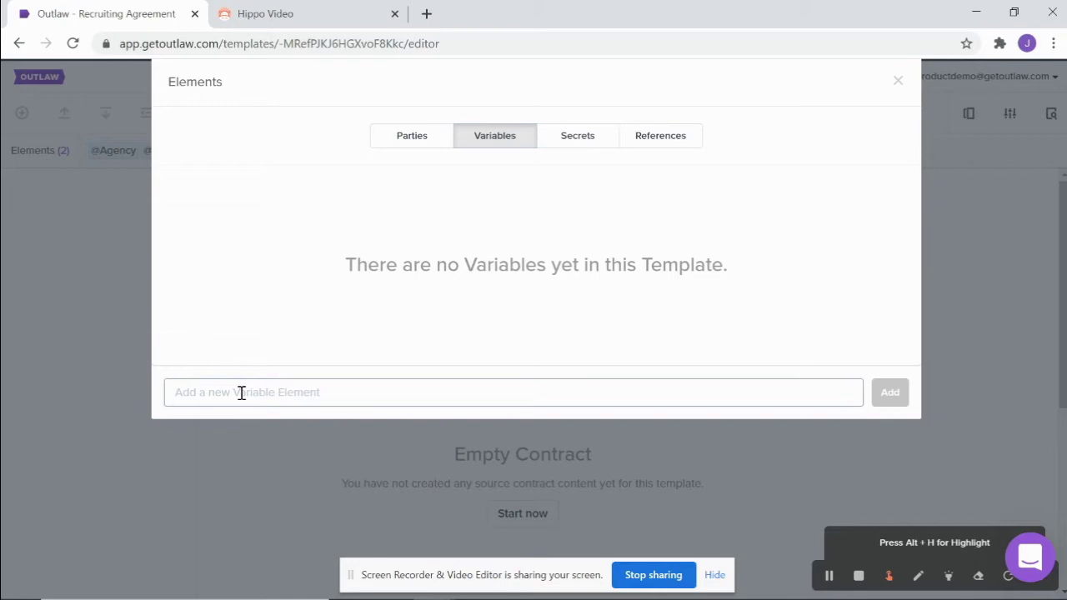
type("Effective Date")
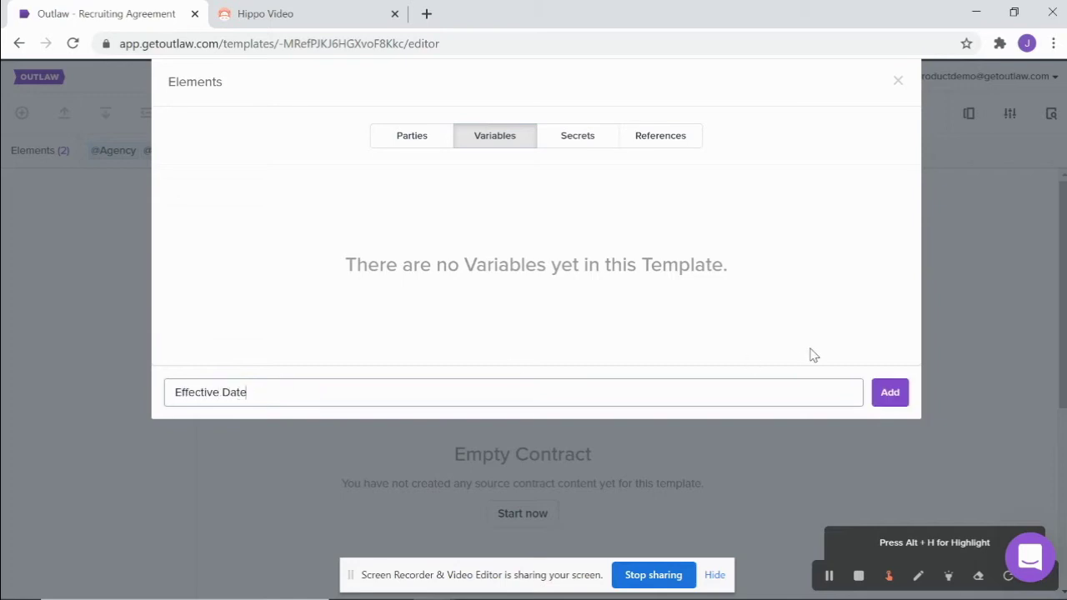
left_click(890, 393)
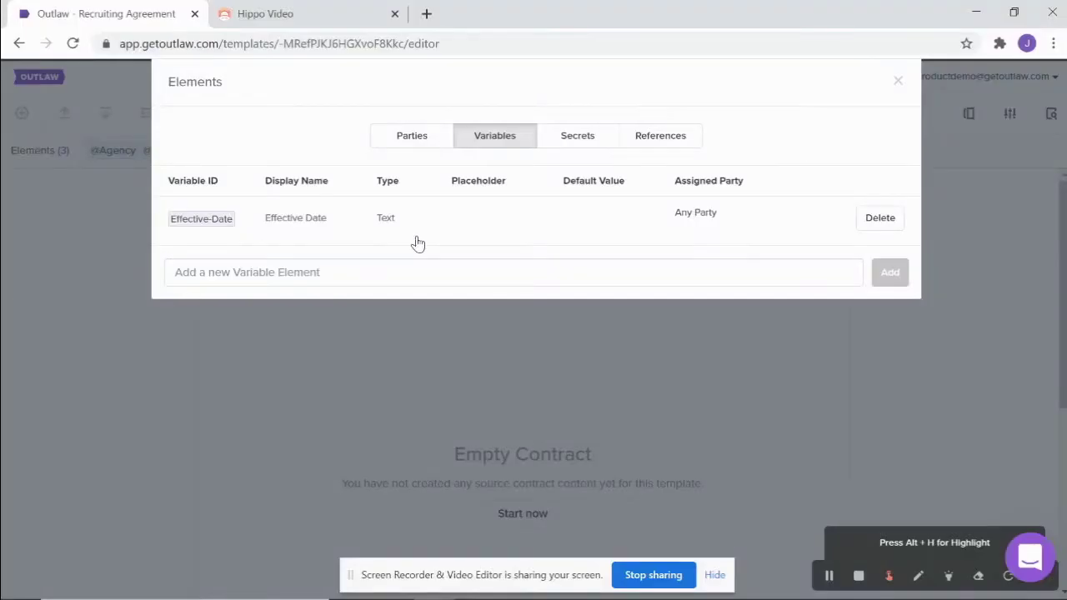
left_click(366, 272)
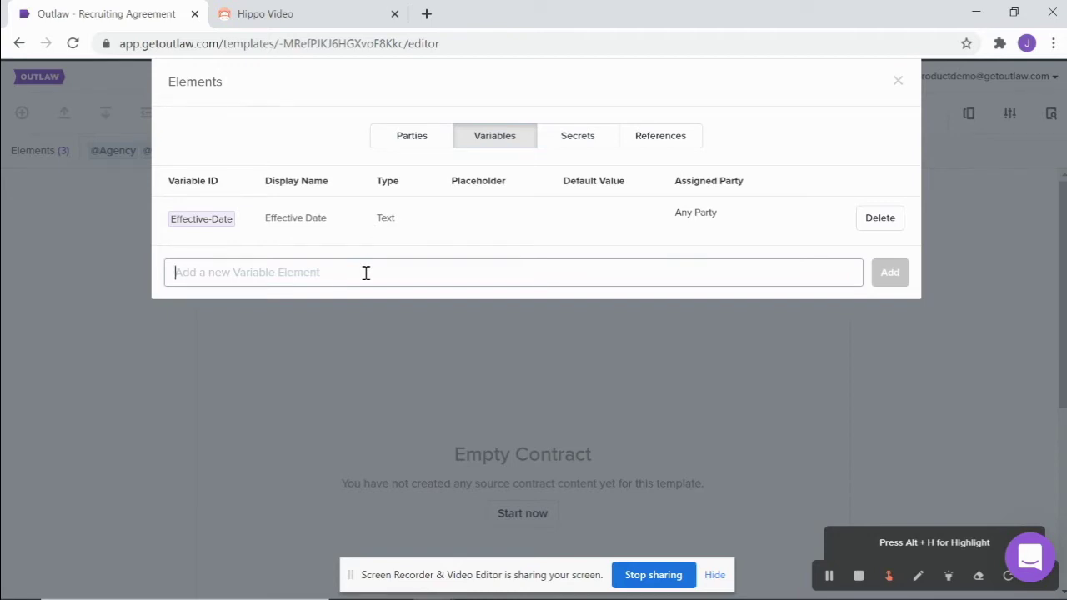
type("Expirat")
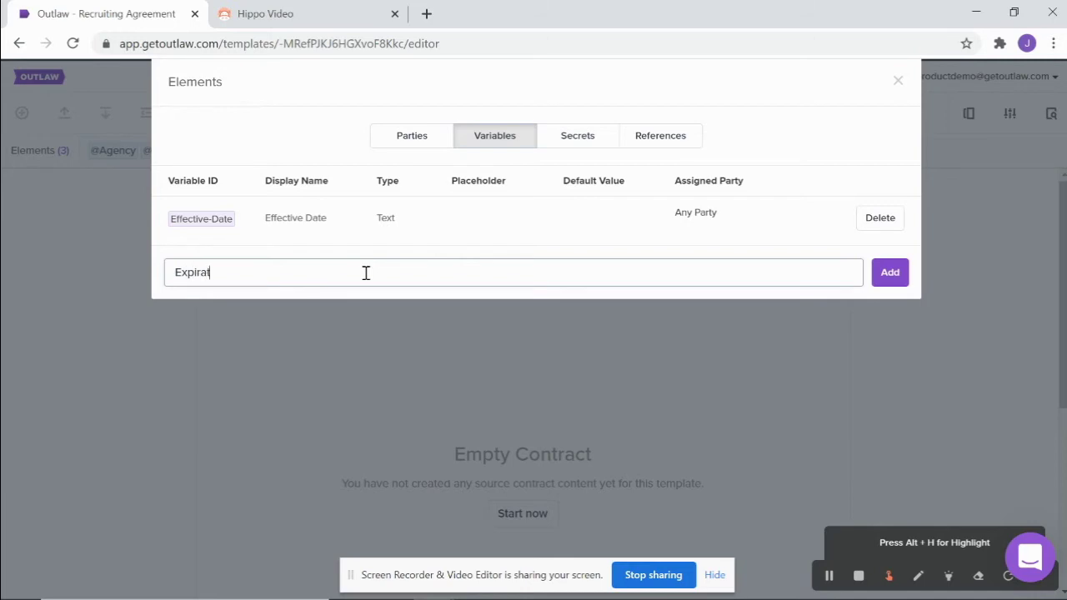
type("ion Date")
left_click(882, 278)
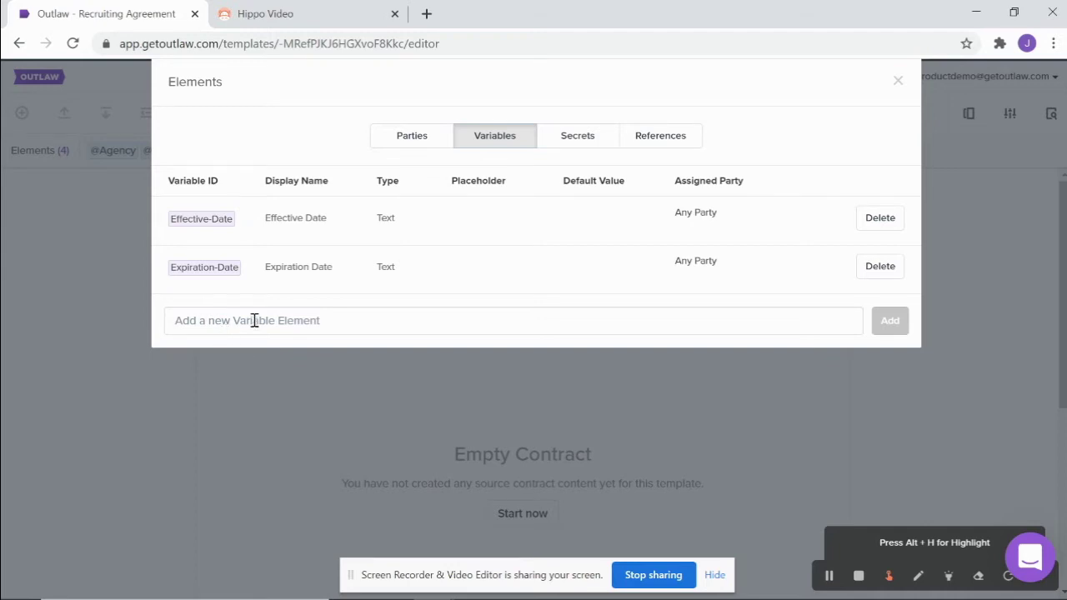
Step: Set the type of both the Effective Date and Expiration Date variables to Date
left_click(386, 221)
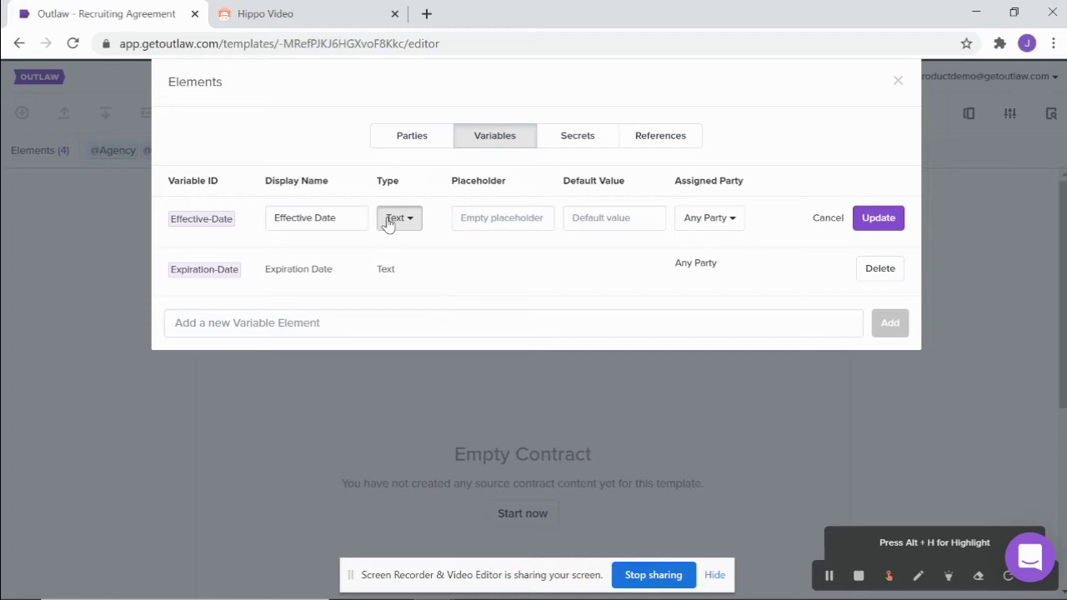
left_click(389, 221)
left_click(402, 272)
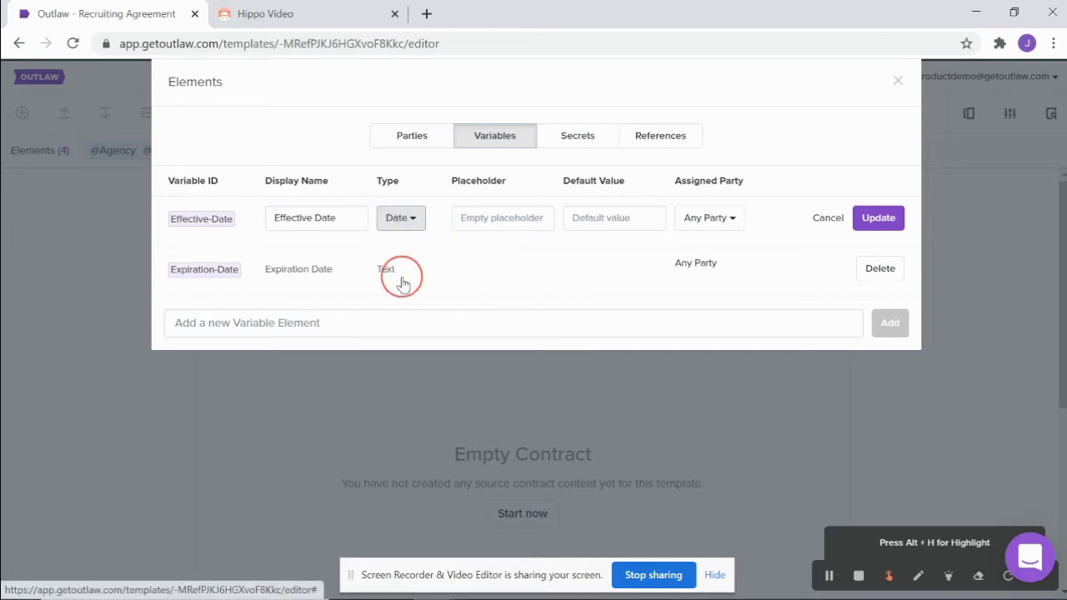
left_click(878, 219)
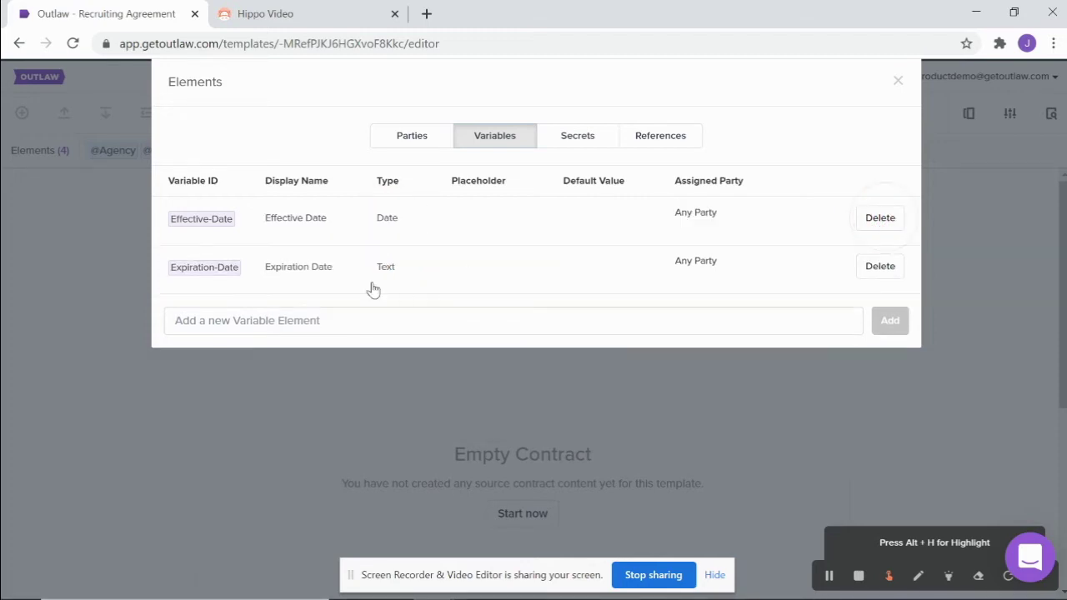
left_click(391, 269)
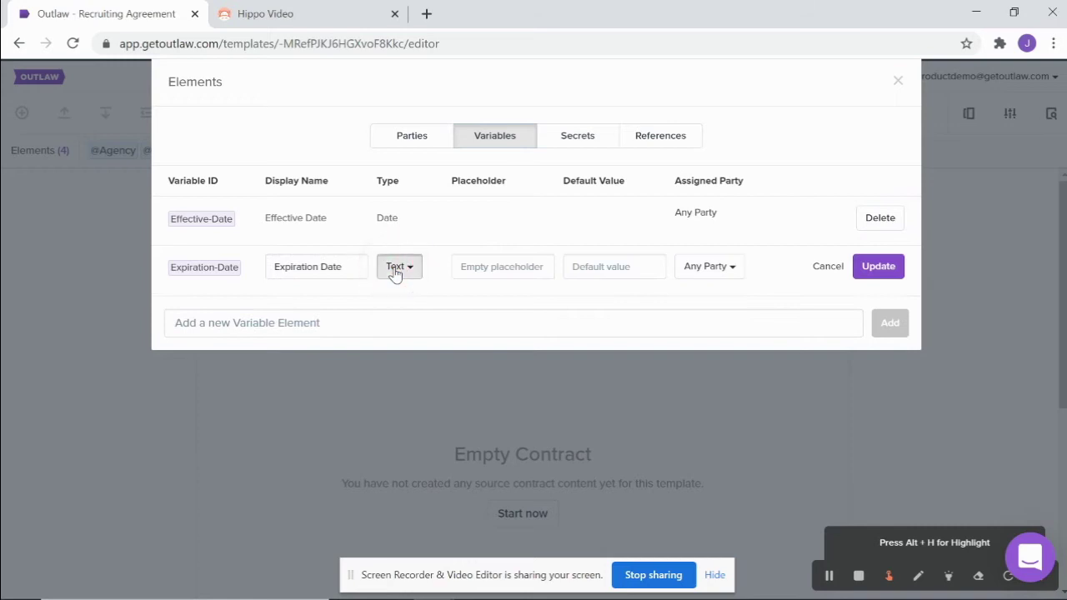
left_click(395, 268)
left_click(406, 317)
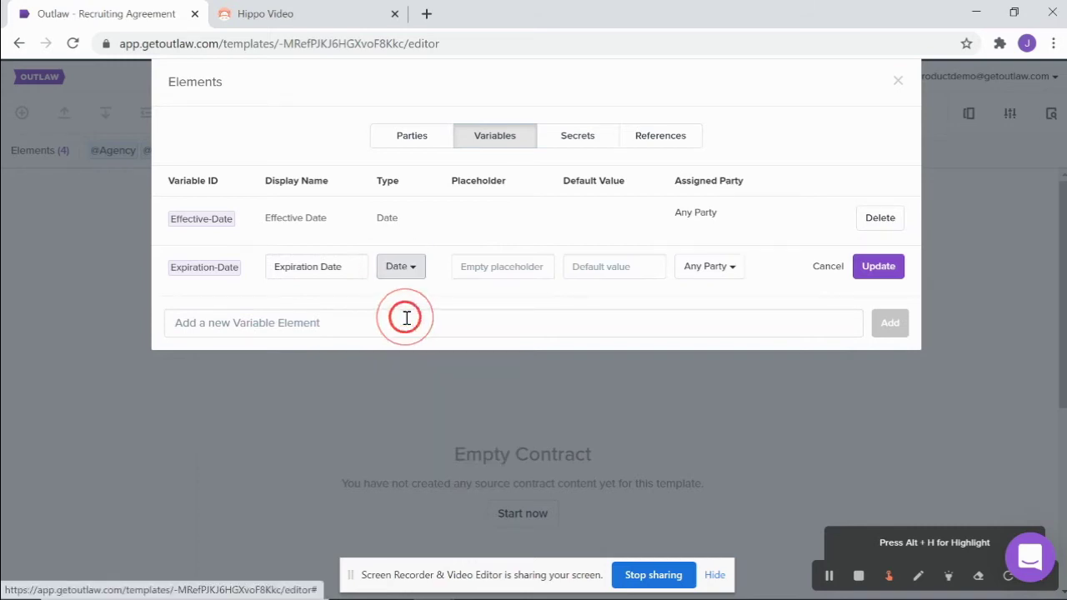
left_click(878, 266)
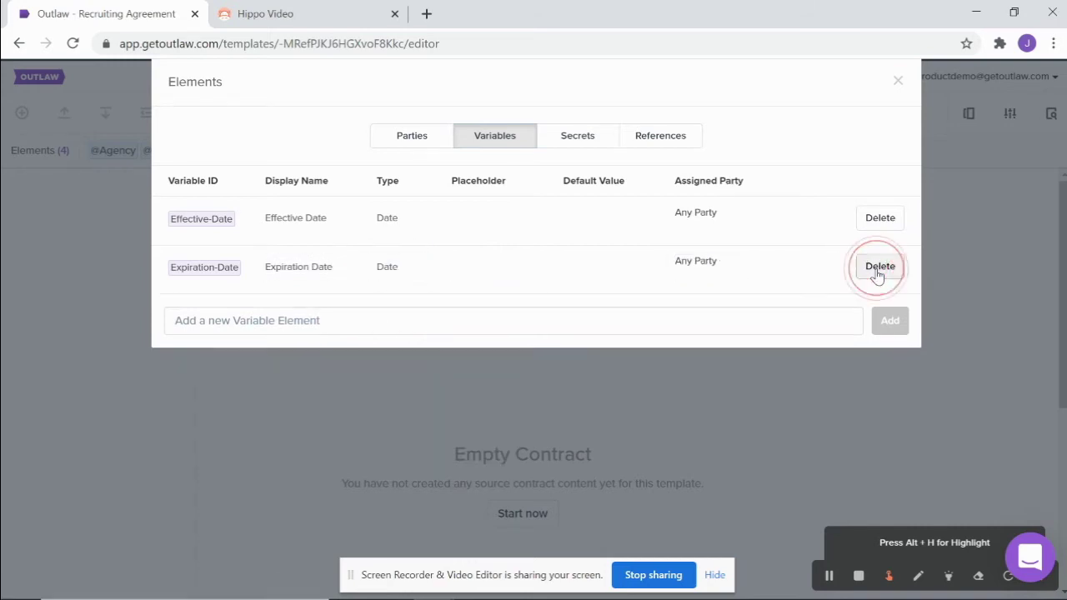
Step: Add a variable element called Term and set its type to Number
left_click(466, 325)
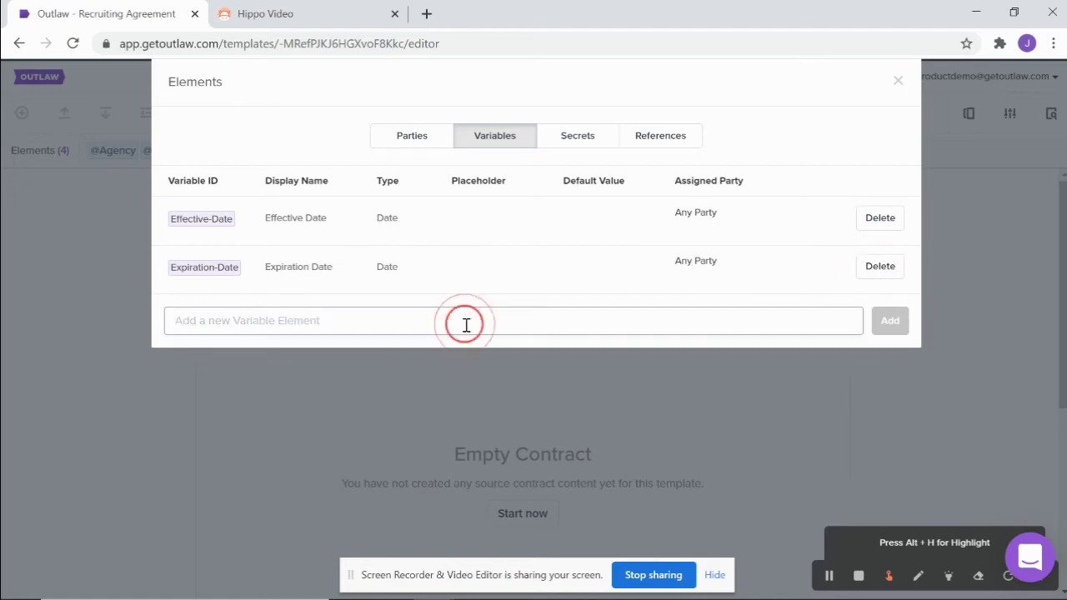
type("Term")
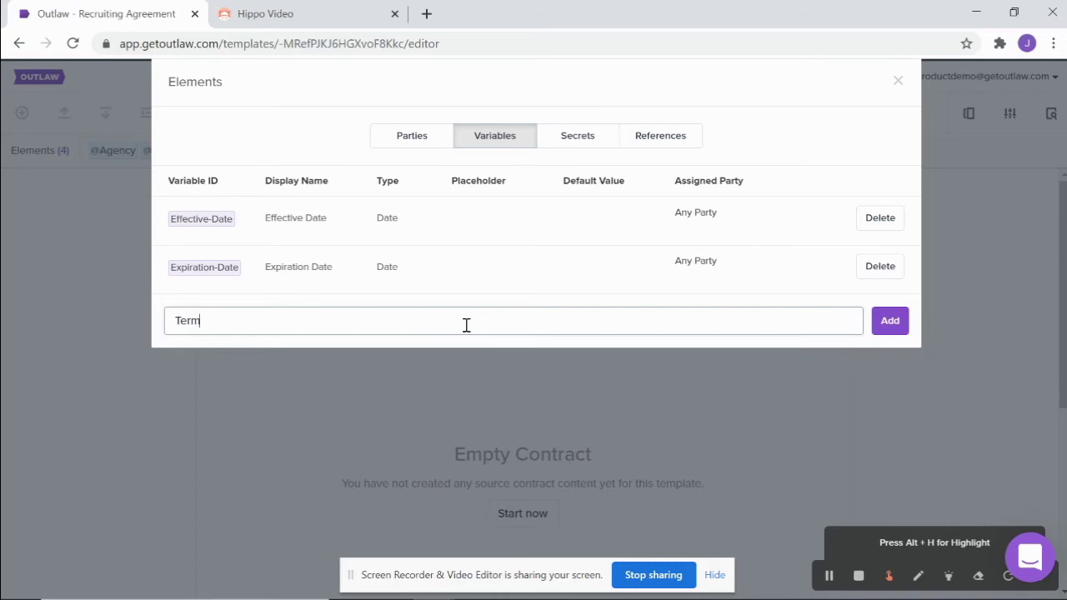
key("Return")
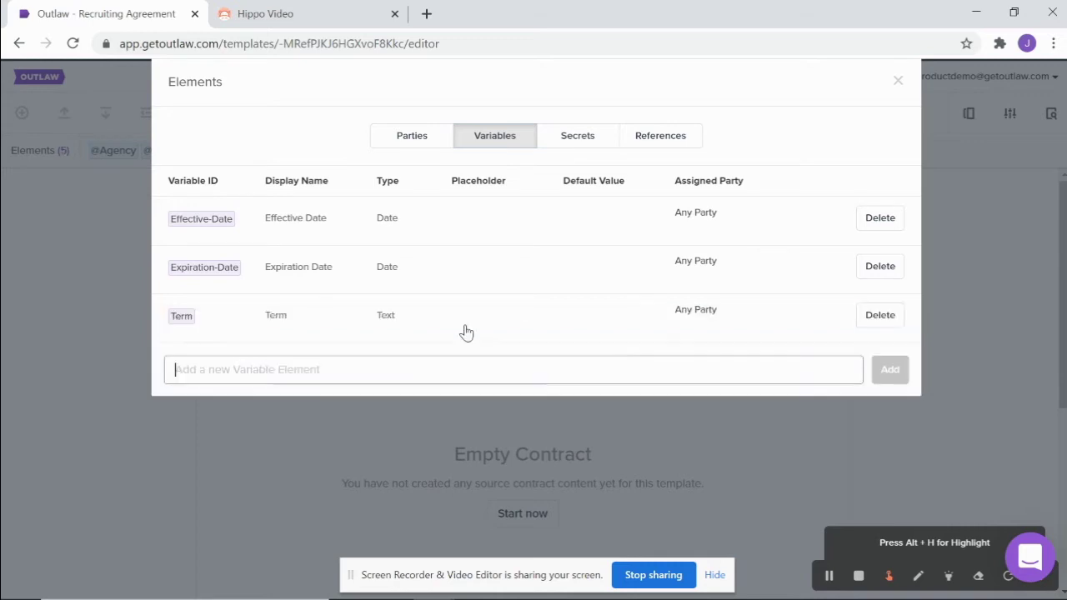
left_click(382, 322)
left_click(382, 316)
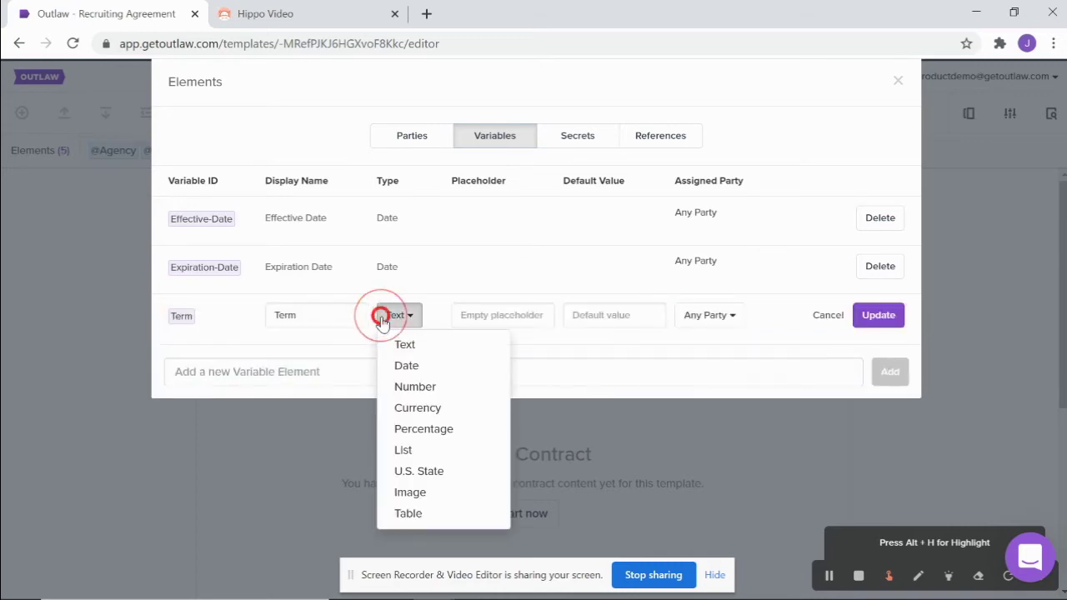
left_click(400, 386)
left_click(871, 323)
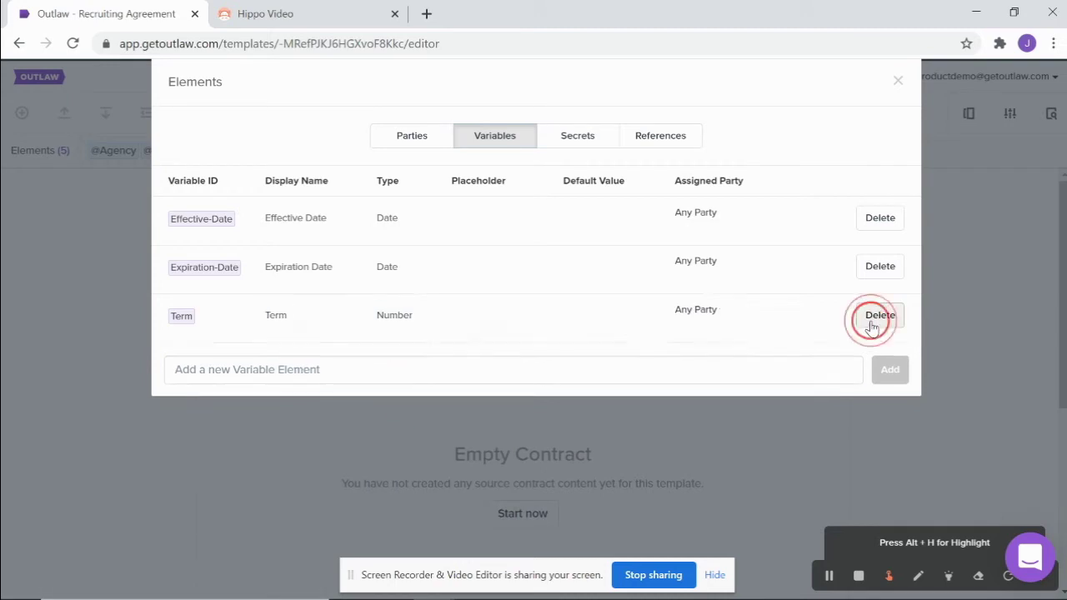
Step: Add a variable element called Fee and set its type to Currency
left_click(666, 373)
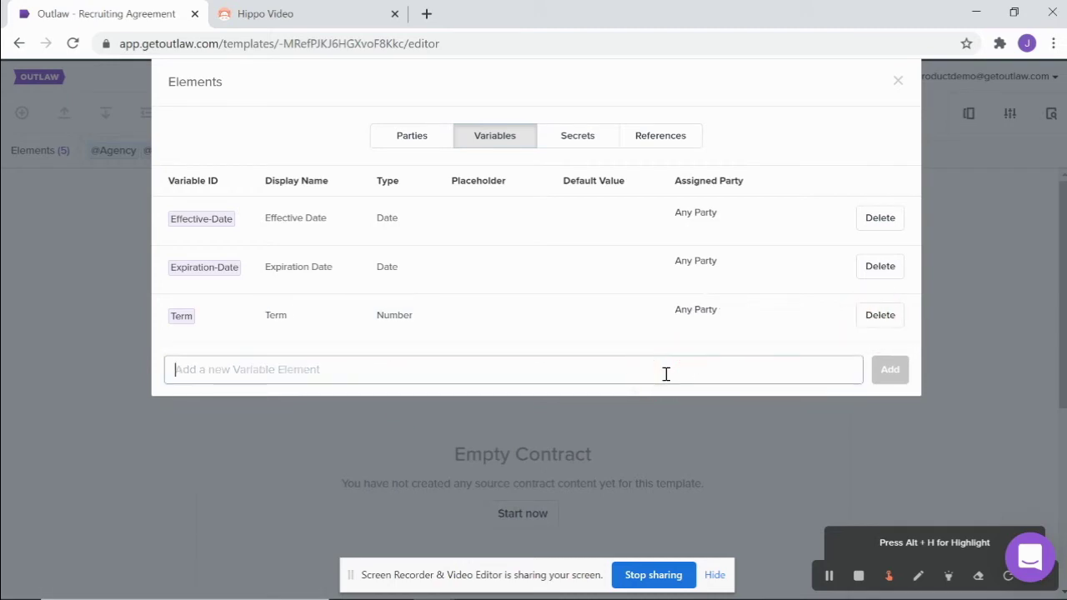
type("Fee")
key("Return")
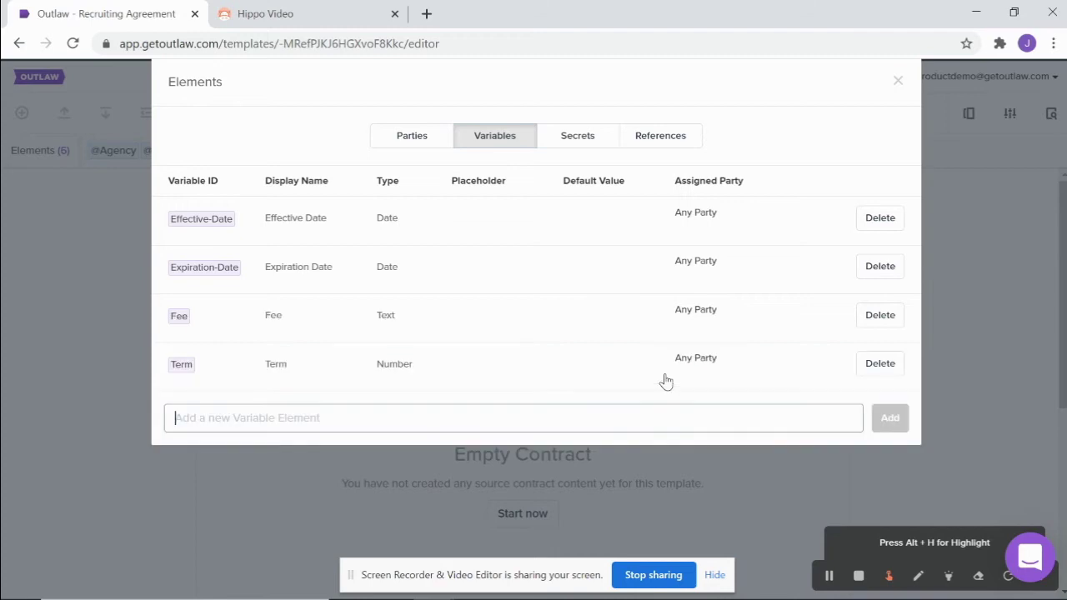
left_click(384, 324)
left_click(384, 324)
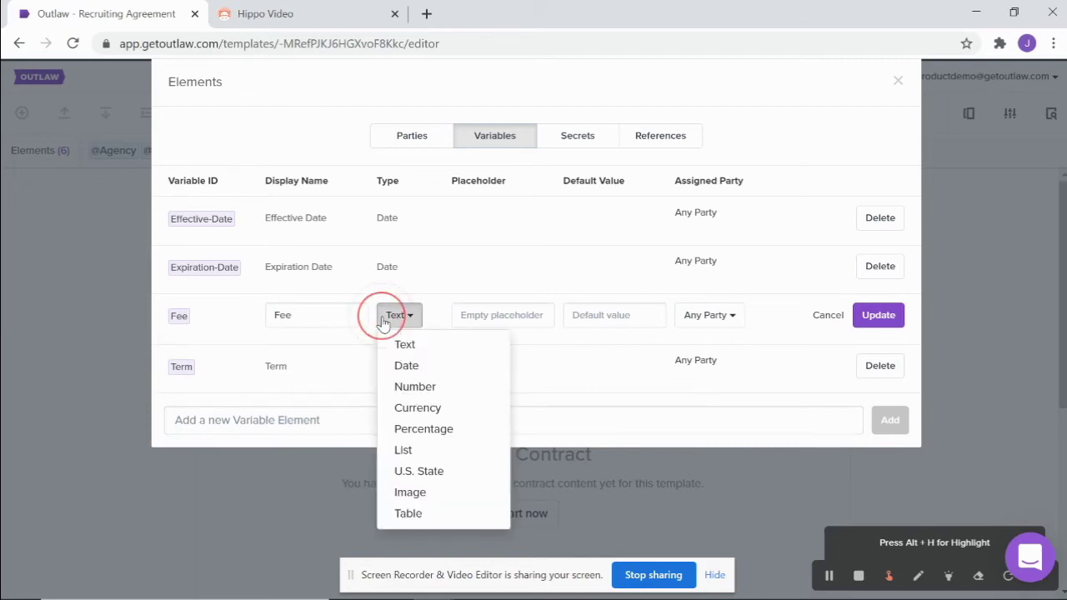
left_click(414, 408)
left_click(878, 316)
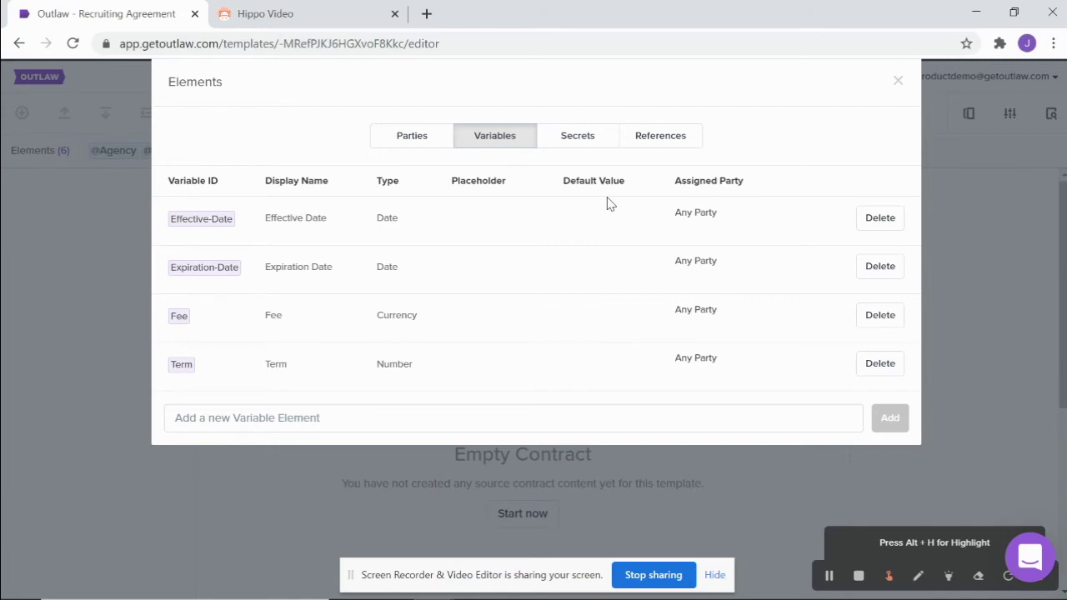
Step: Give the Fee variable a default value of 1,500
left_click(601, 316)
left_click(601, 314)
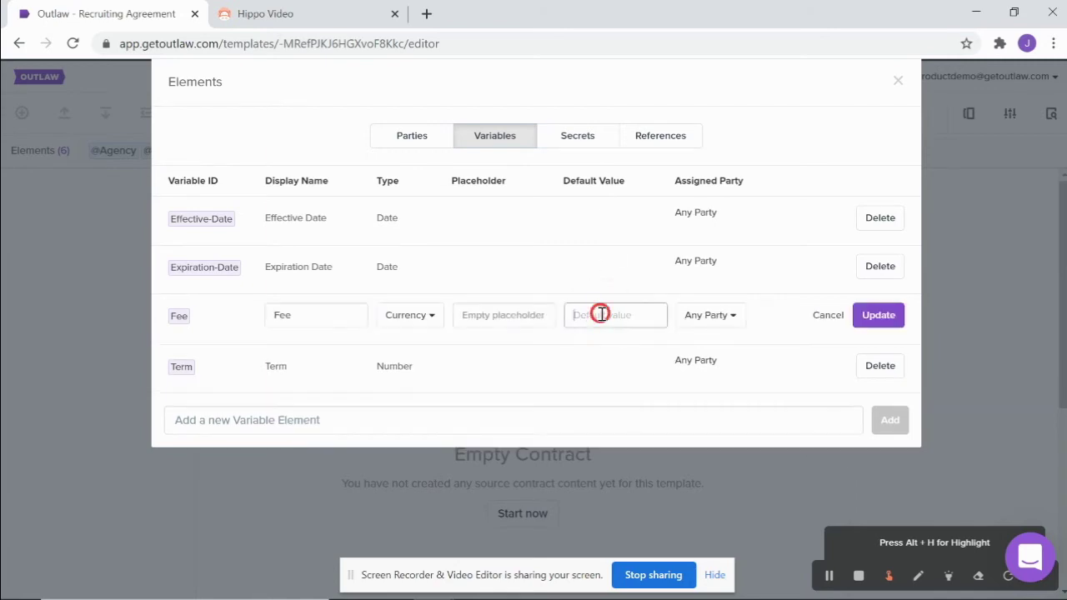
type("1,500")
left_click(878, 325)
Step: Add a variable element called Price Tiers and set its type to List
left_click(605, 414)
left_click(605, 414)
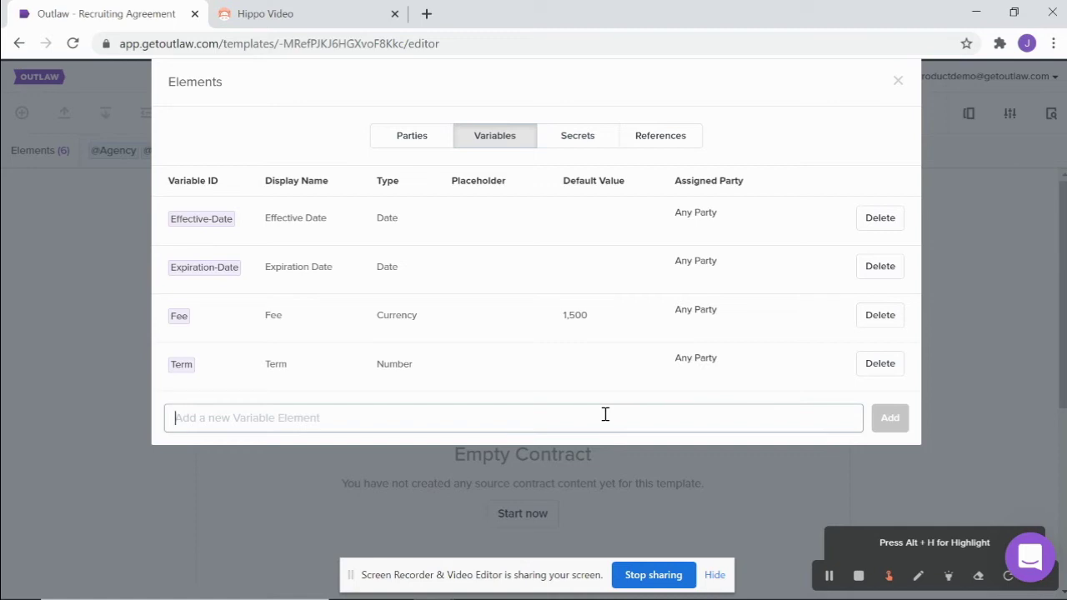
type("Pr")
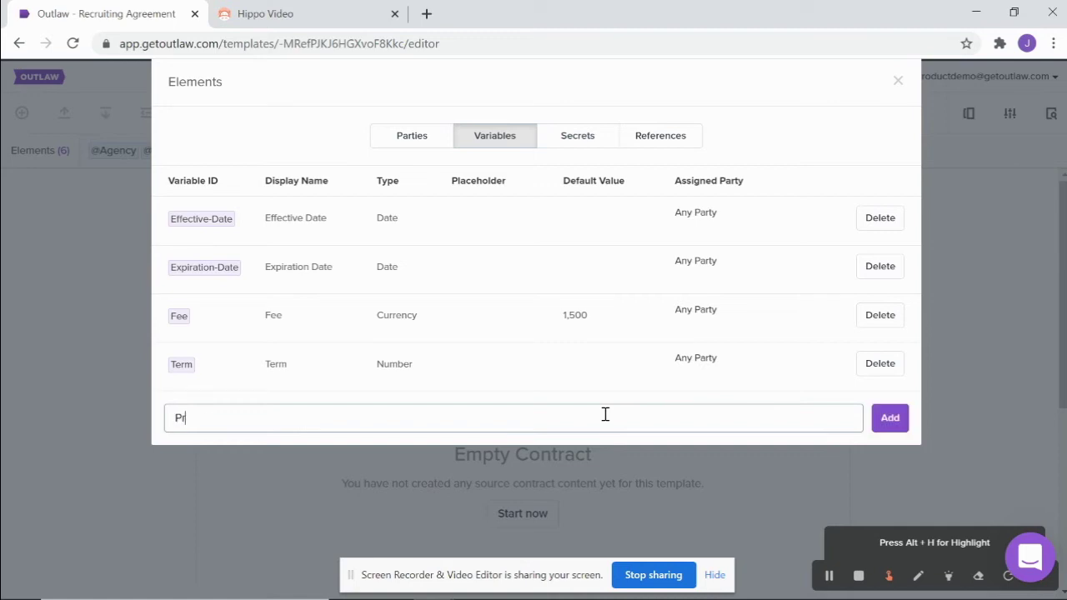
type("ice Tiers")
key("Return")
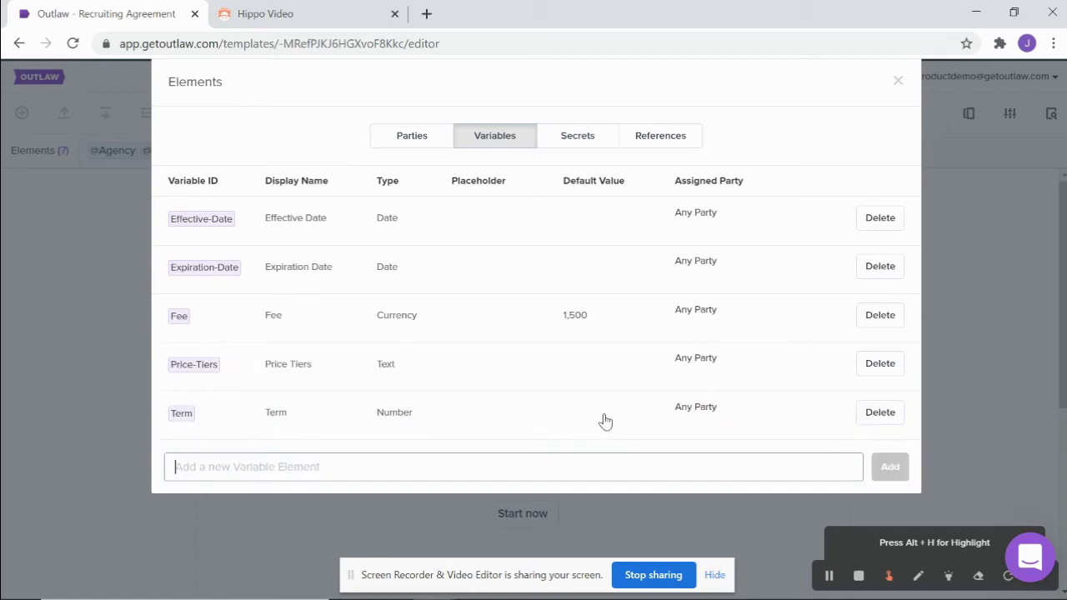
left_click(388, 371)
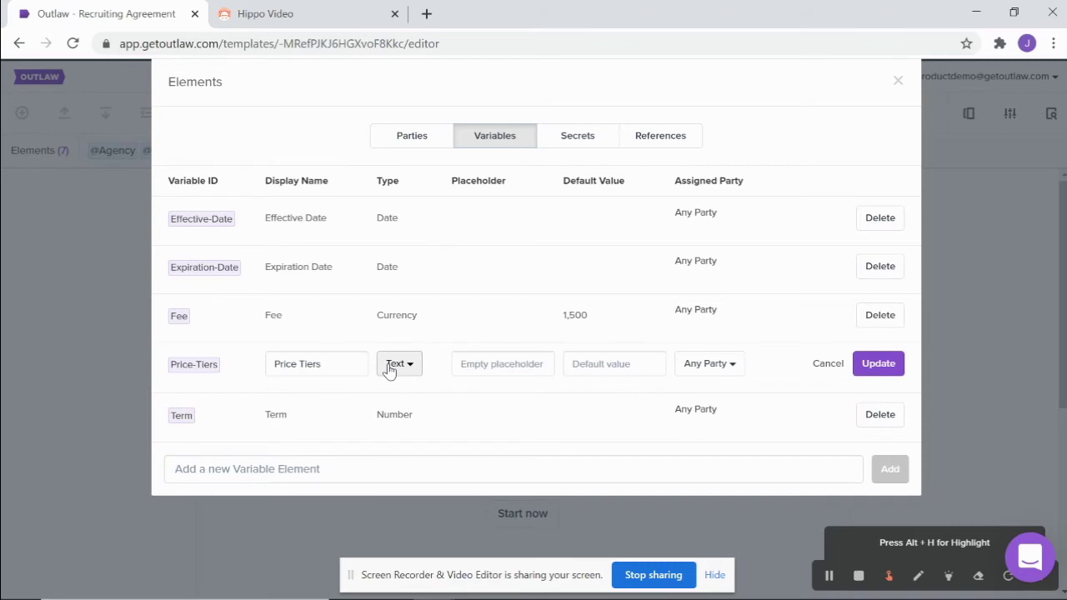
left_click(387, 370)
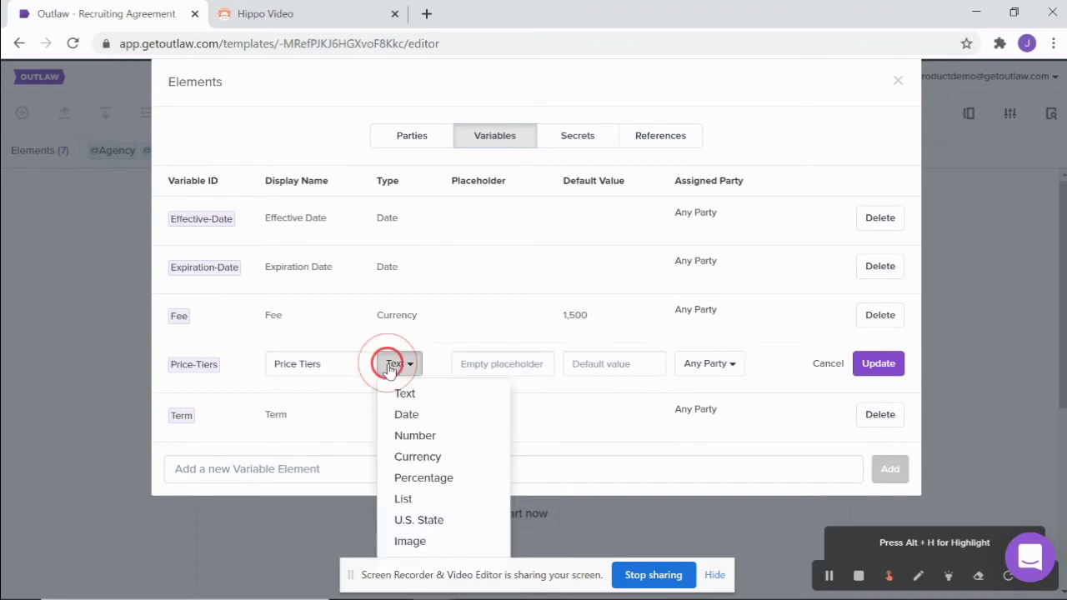
left_click(401, 500)
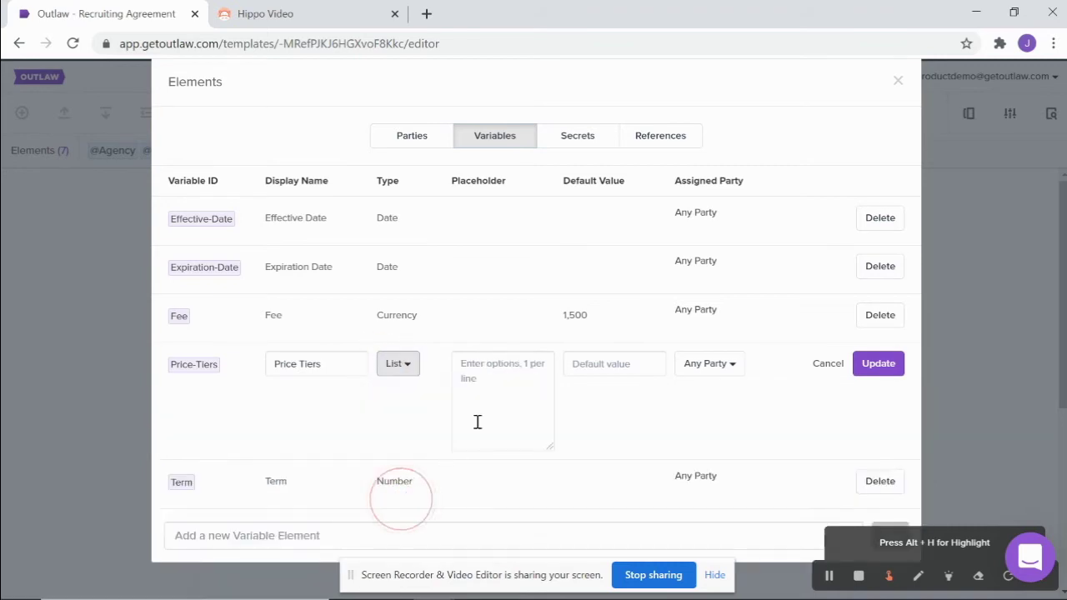
Step: Give the Price Tiers list the options 10,000-25,000, 25,000-50,000 and 50,000 +, and save the variable
left_click(500, 367)
type("10,000")
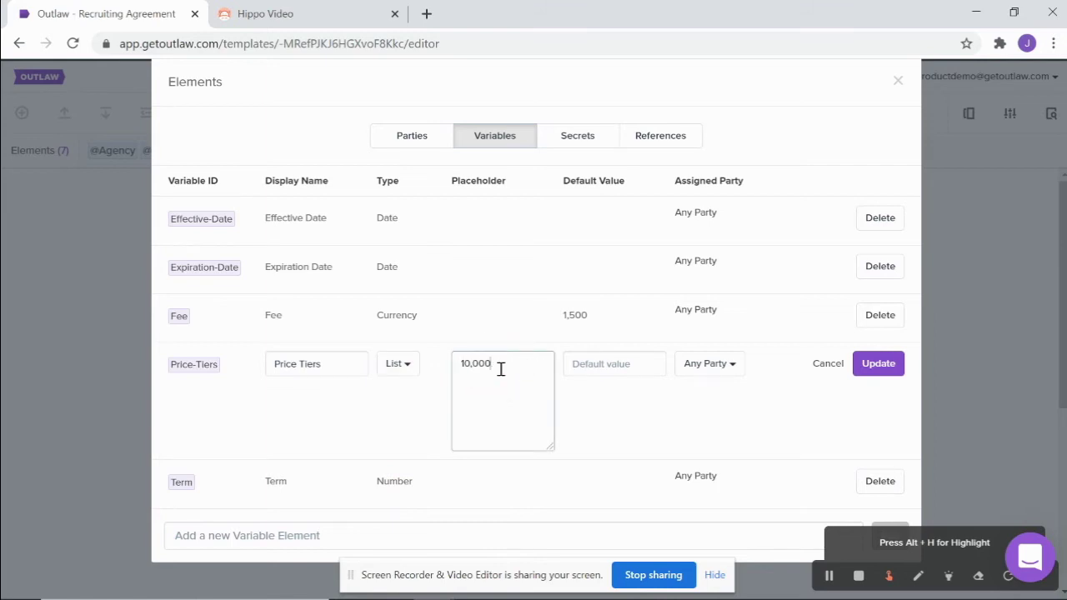
type("-25,000")
key("Return")
type("25,000-50,000")
key("Return")
type("50")
type(",000 50")
type(",000")
type(" +")
left_click(872, 372)
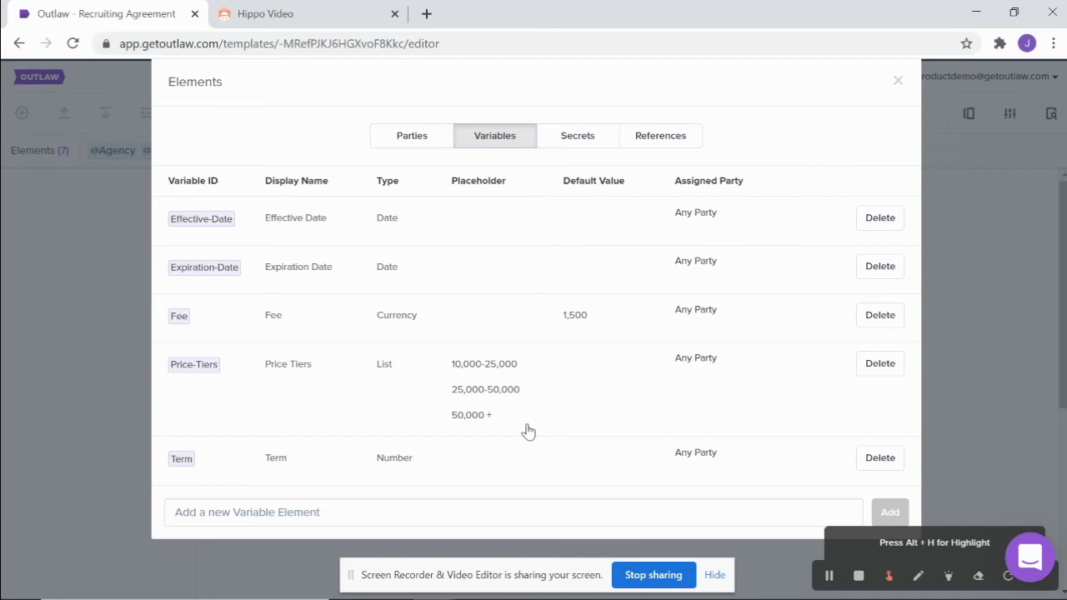
Step: Add a variable element called Notes with the default Text type and close the elements dialog
left_click(236, 513)
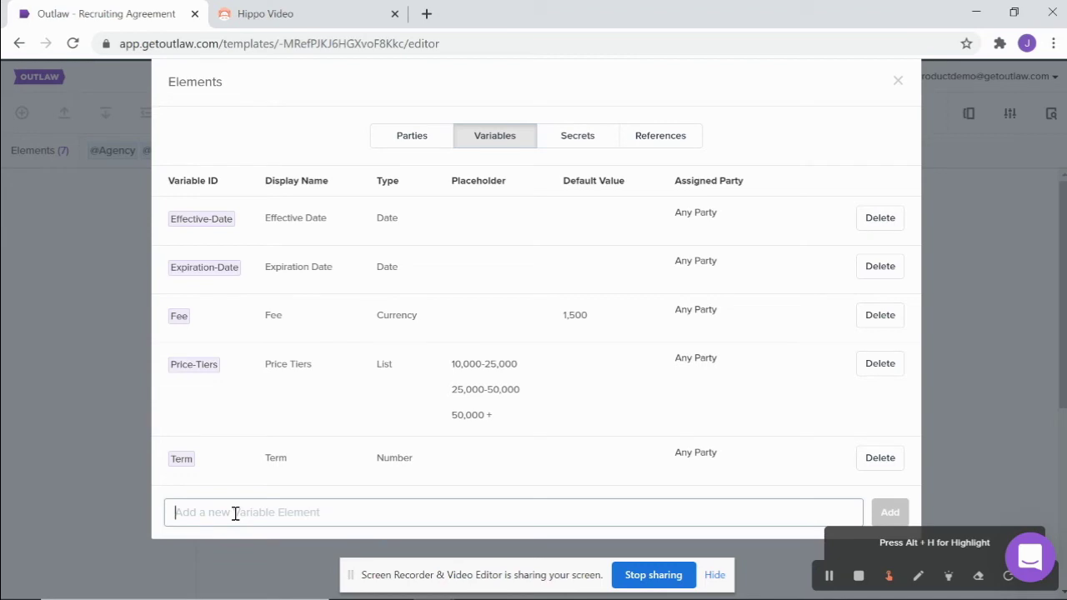
type("Notes")
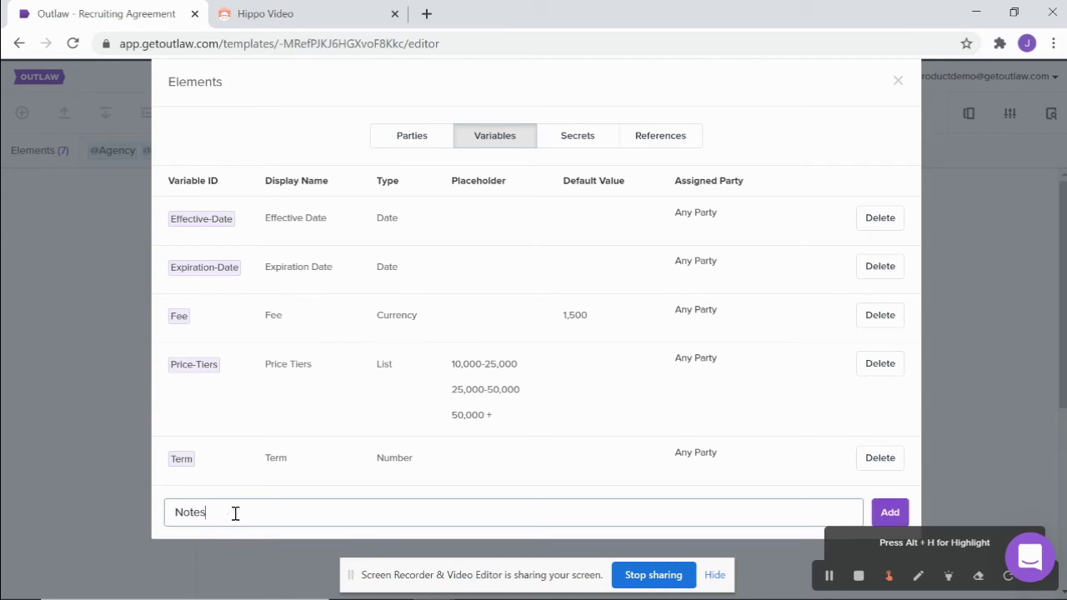
key("Return")
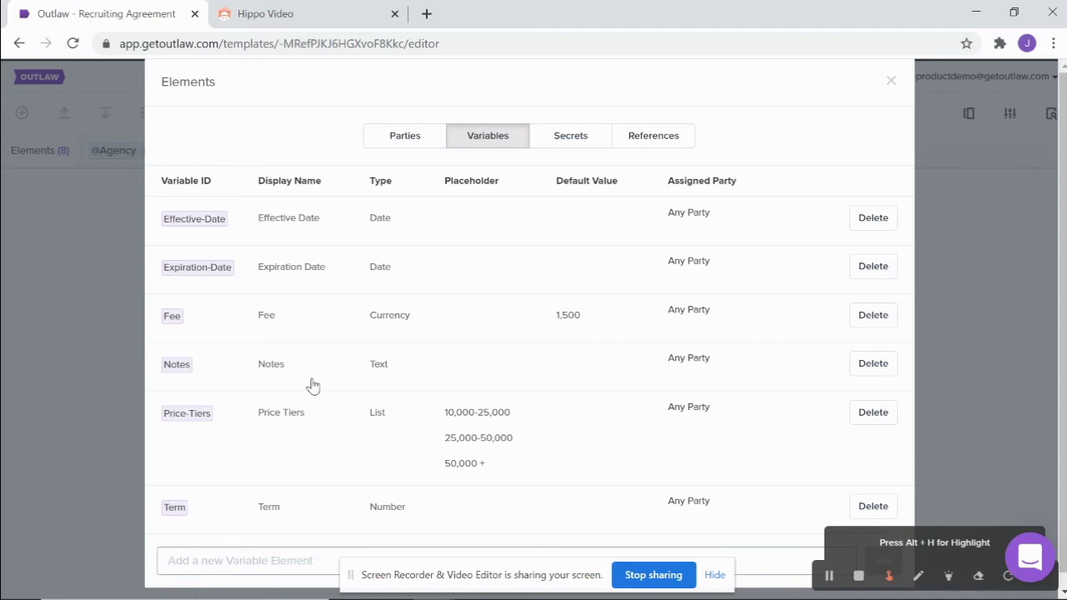
left_click(1013, 373)
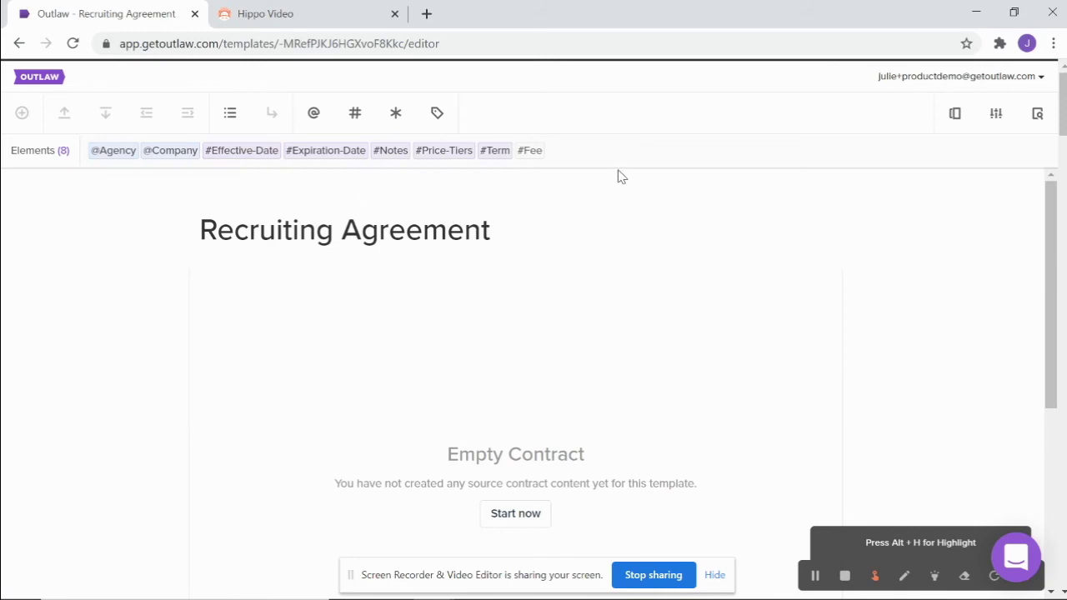
Step: Return to the template list and activate the Recruiting Agreement template
left_click(45, 84)
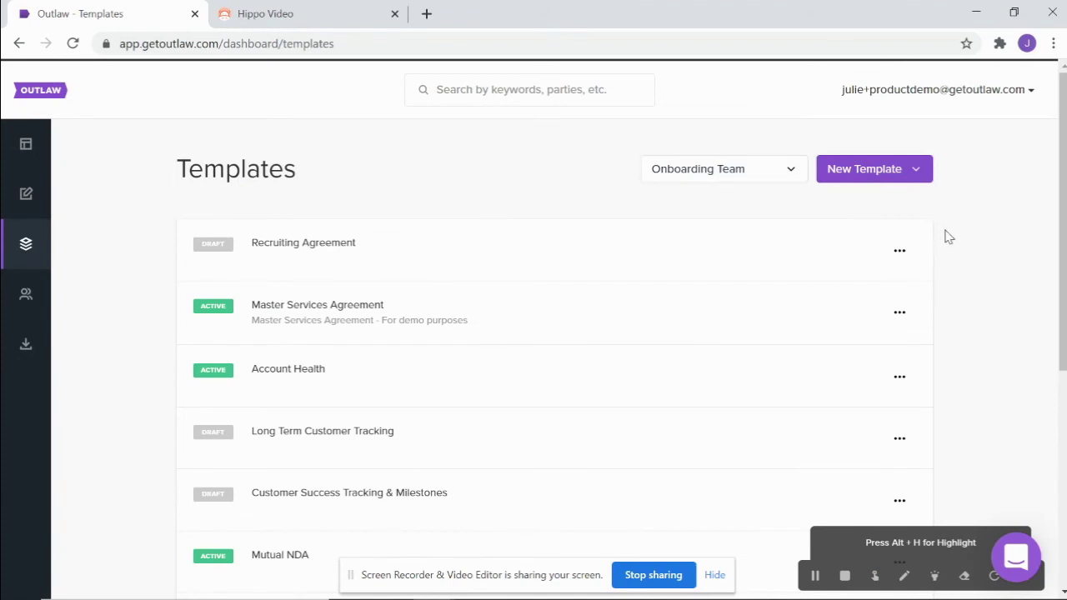
left_click(900, 254)
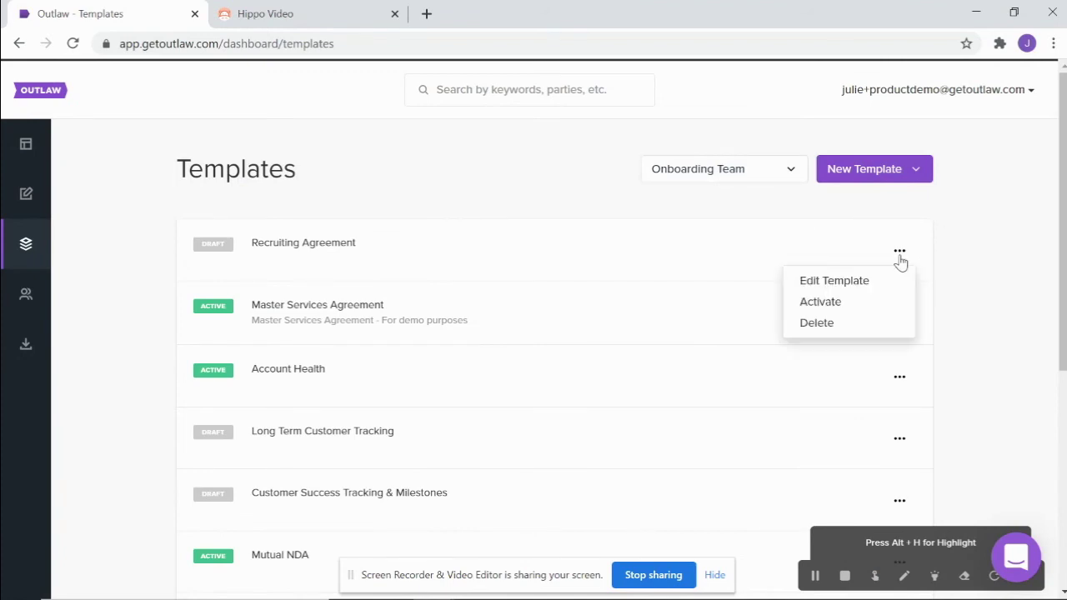
left_click(832, 308)
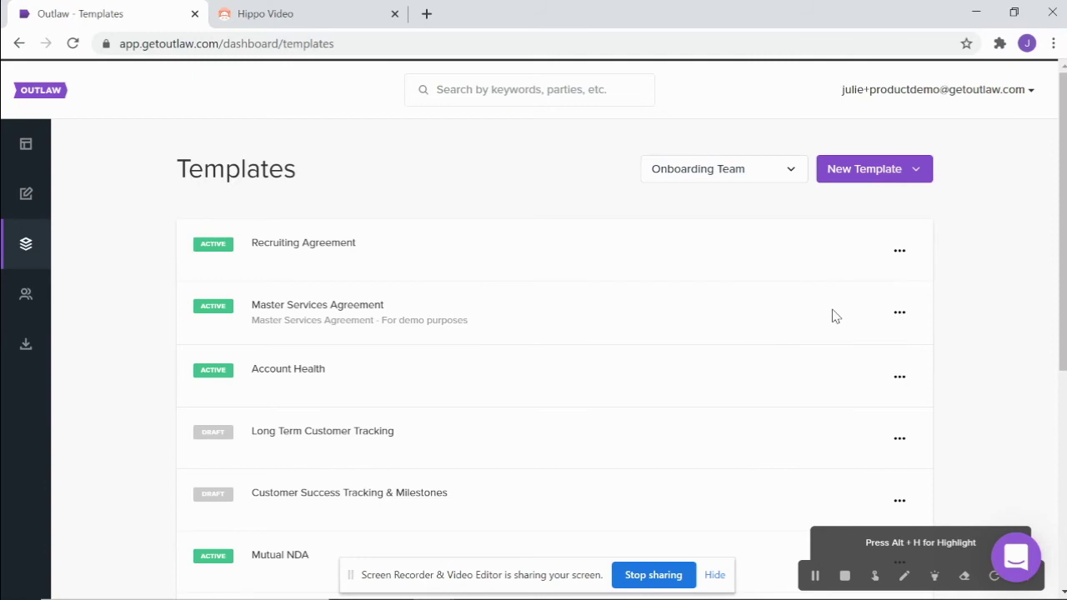
Step: Start a contract upload from the contracts dashboard and choose the template PDF on the Desktop as its file
left_click(29, 192)
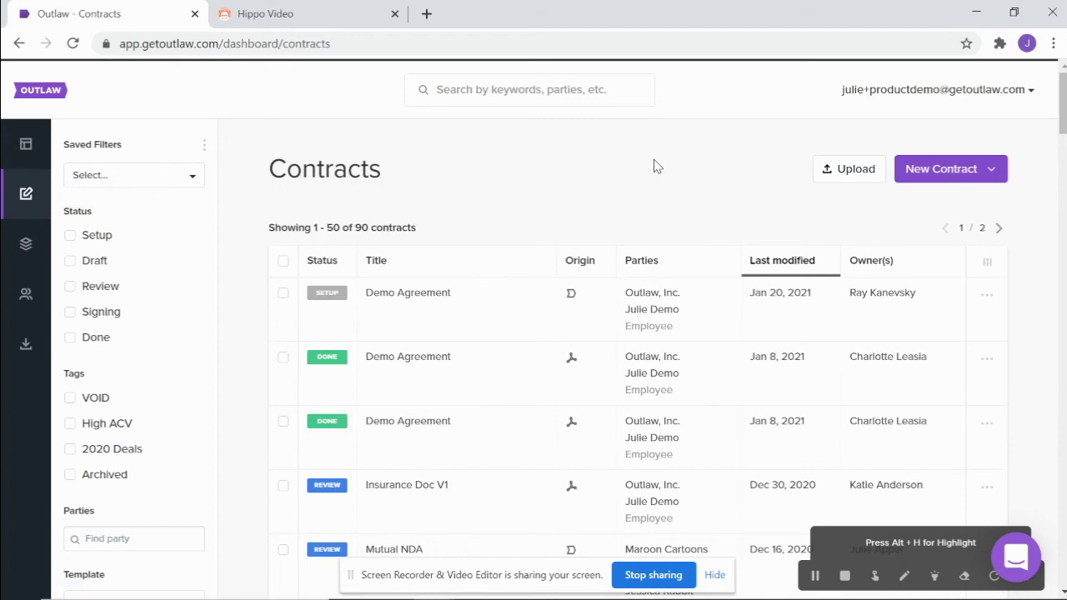
left_click(846, 173)
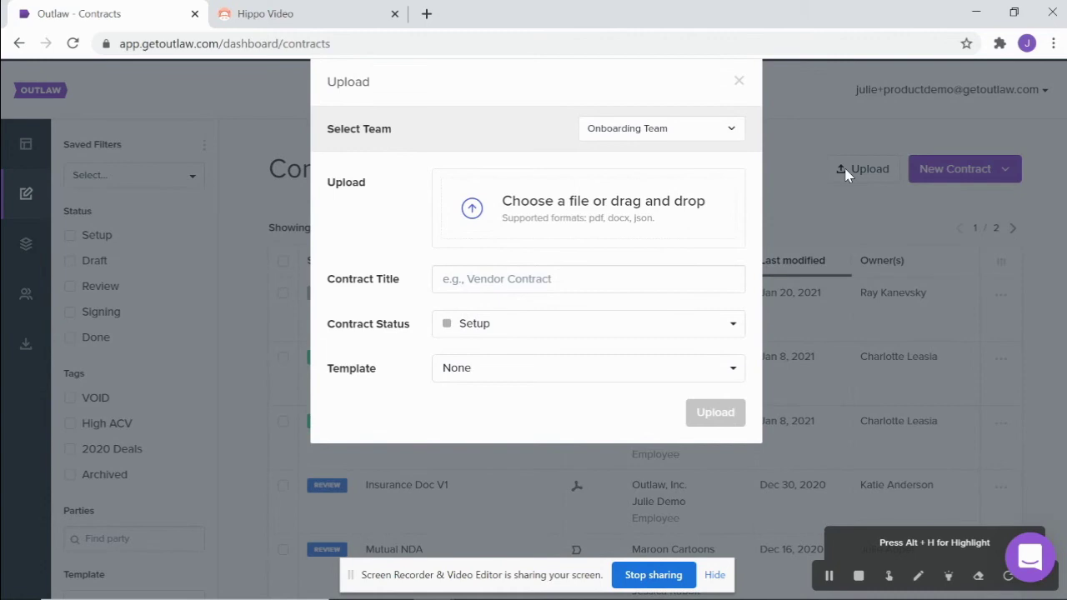
left_click(585, 202)
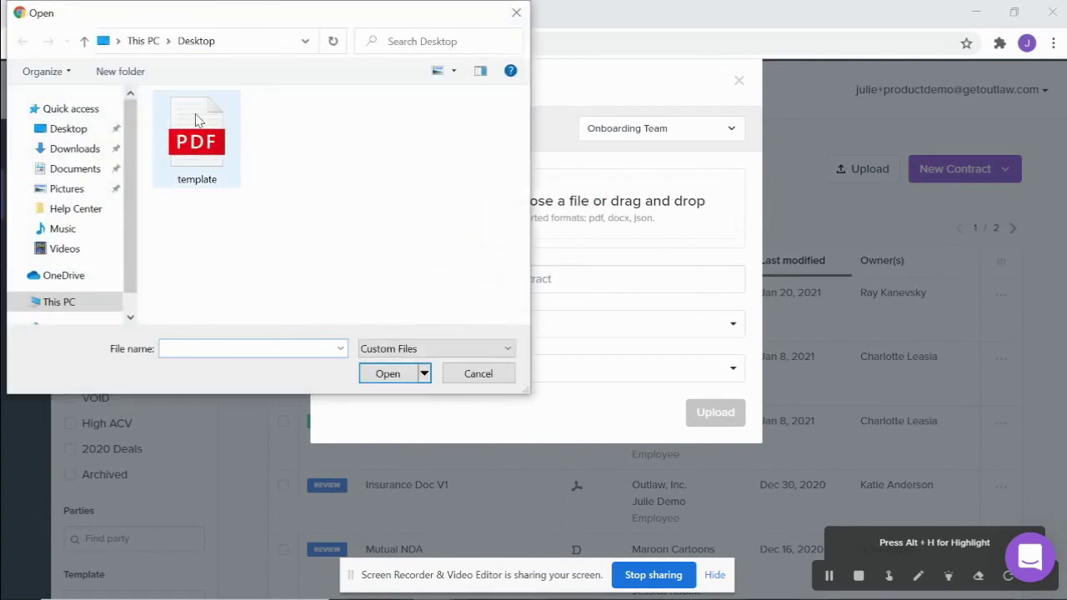
double_click(195, 121)
Step: Title the uploaded contract Recruiting Agreement
double_click(474, 266)
type("Recruiting Agreement")
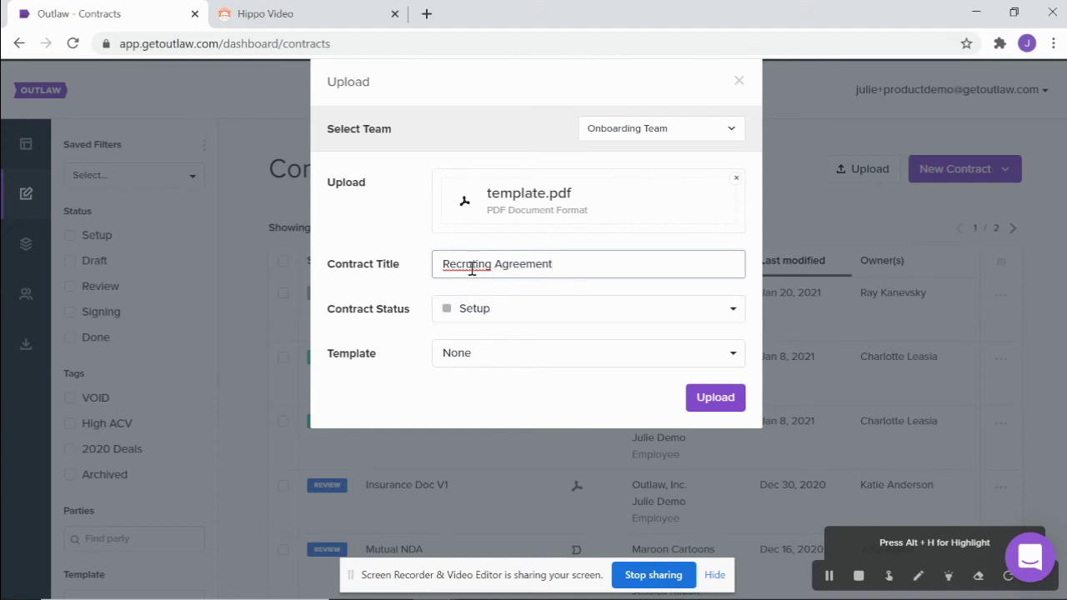
left_click(474, 269)
type("i")
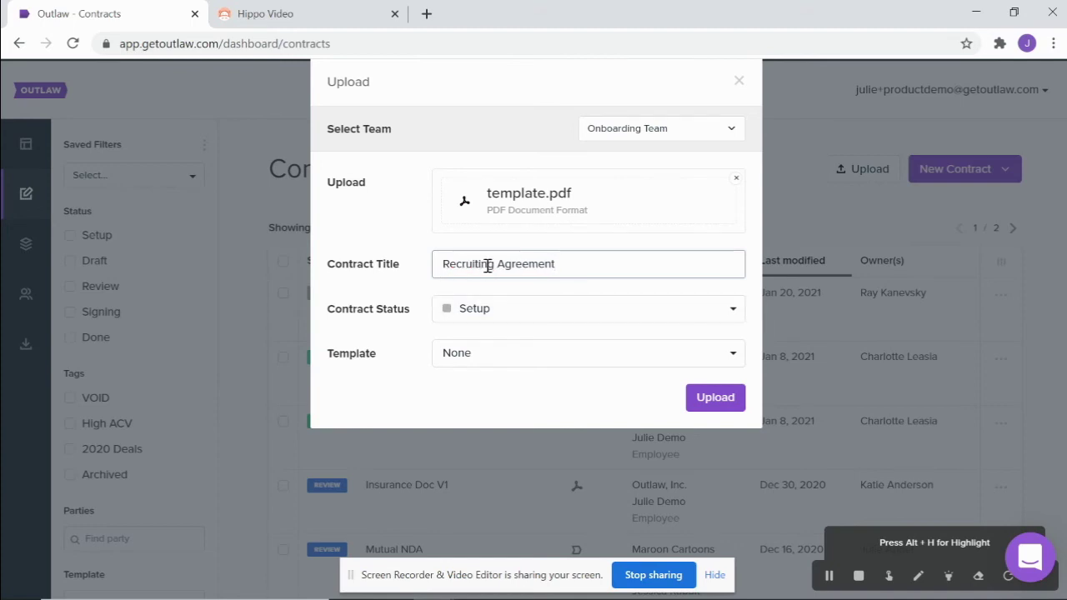
left_click(529, 275)
Step: Relate the contract to the Recruiting Agreement template and upload it with the Setup status
left_click(503, 358)
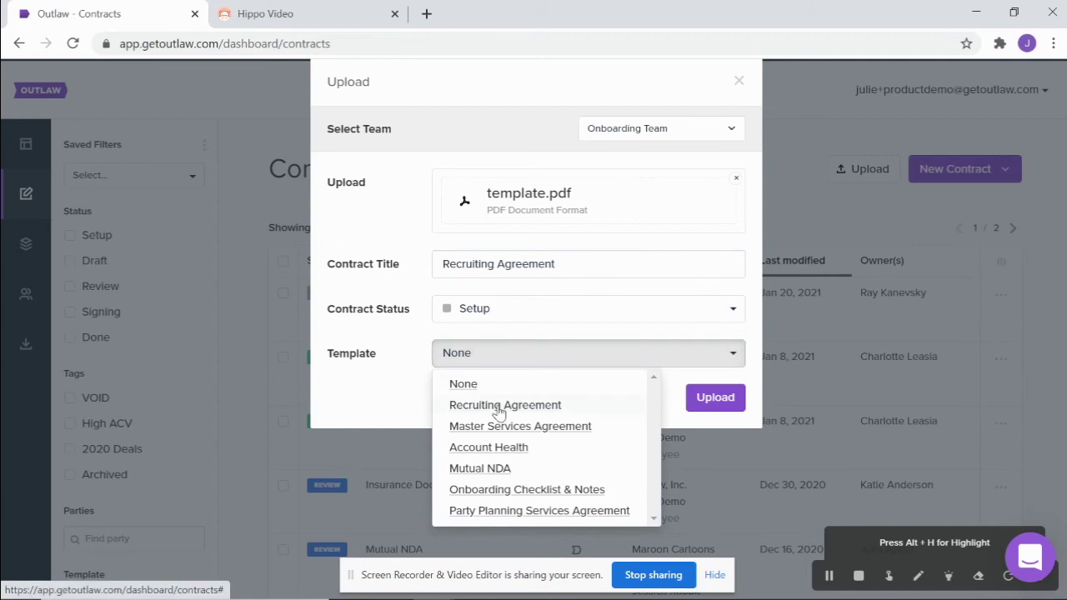
left_click(500, 406)
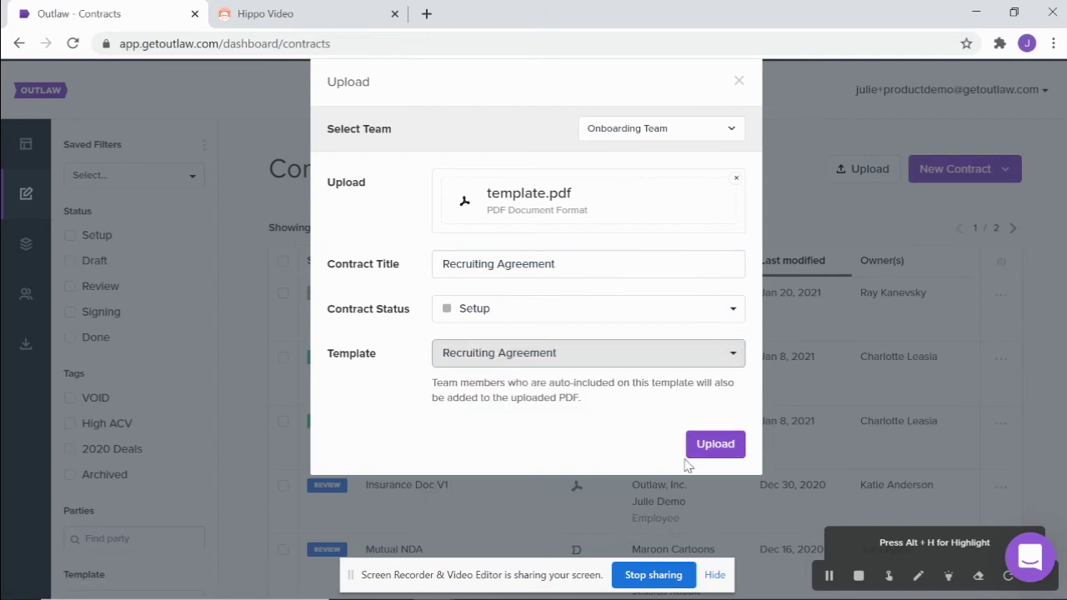
left_click(709, 445)
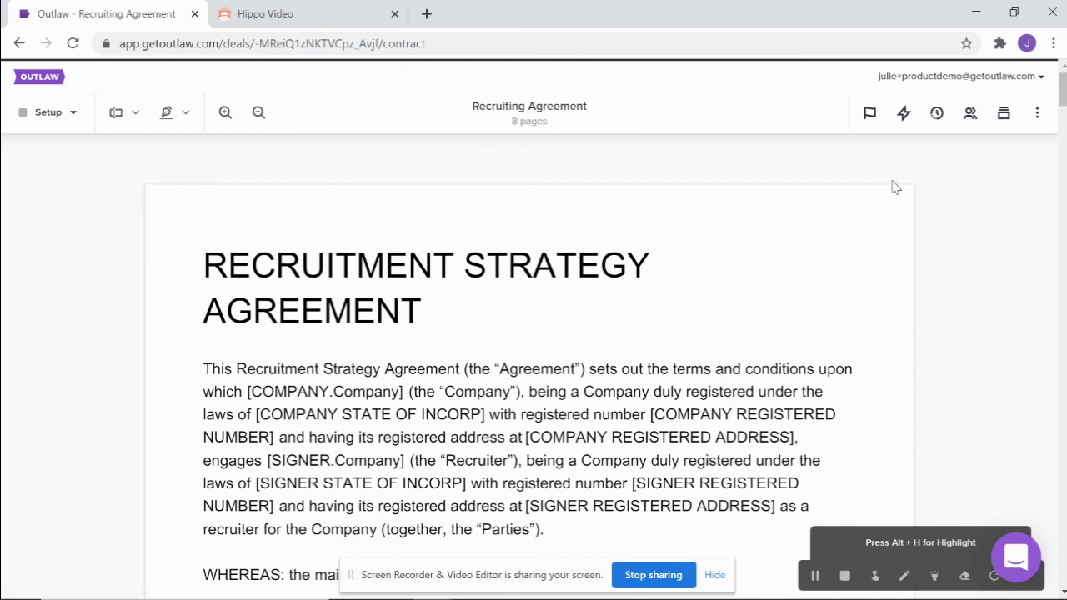
Step: Open the contract's variables, enter the sample text "dsjfdjdsflsdjlfjds" as Notes and set the Effective Date to today
left_click(903, 117)
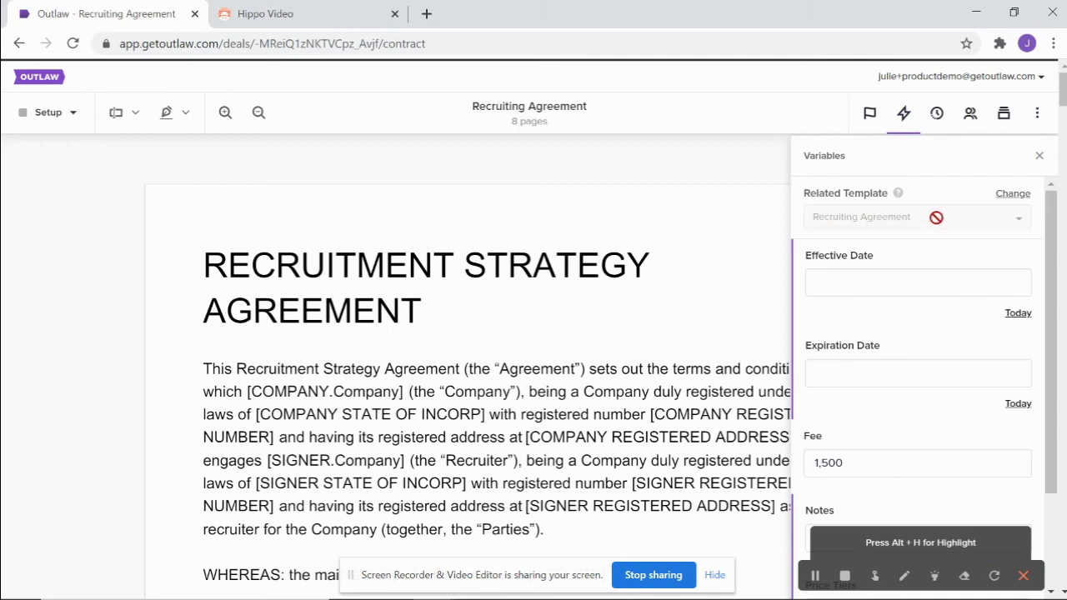
left_click_drag(1050, 281, 1056, 326)
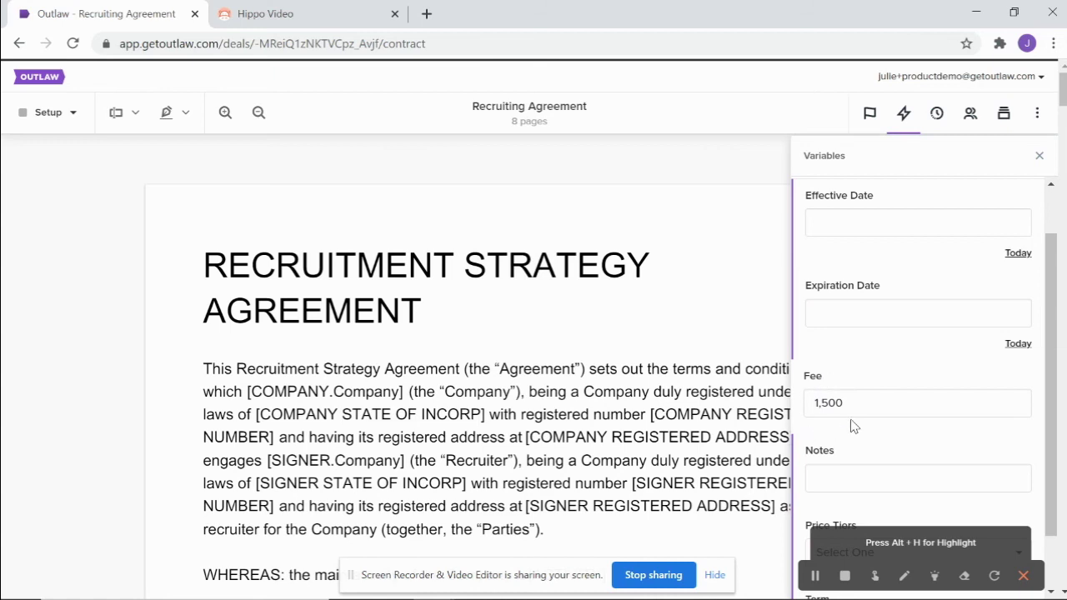
left_click(837, 482)
type("dsjfdjdsflsdjlfjds")
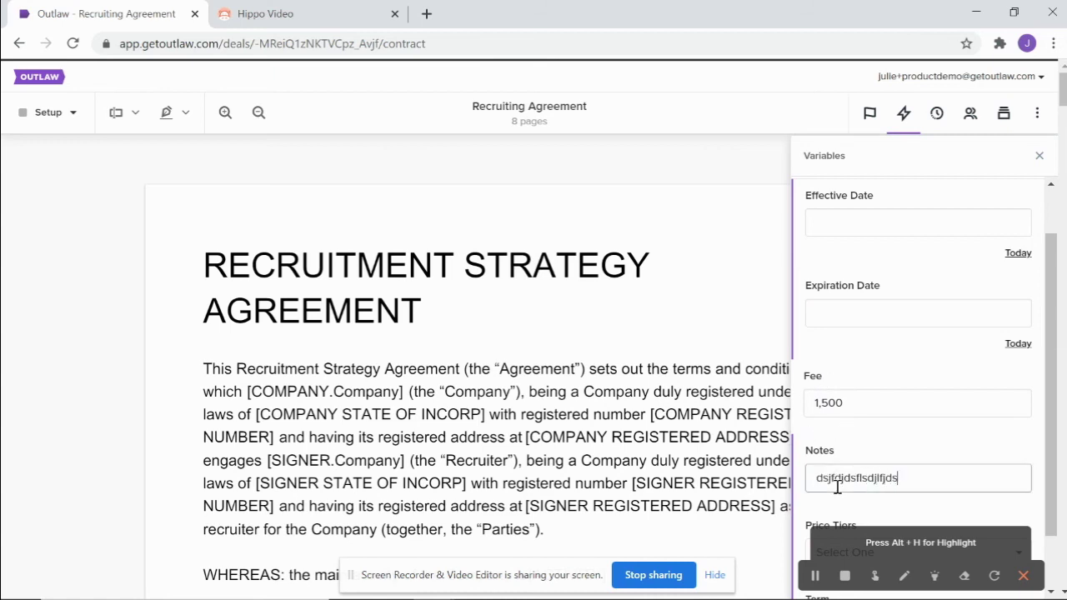
left_click(1014, 257)
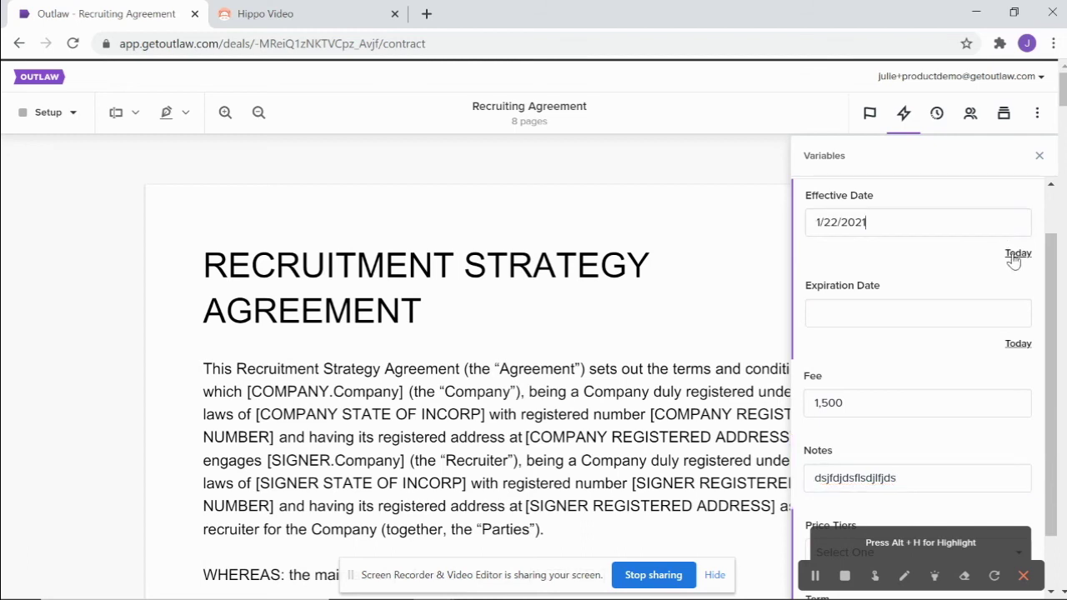
Step: Set the contract's Price Tiers variable to 25,000-50,000 and its Term to 3
left_click_drag(1050, 297, 1054, 388)
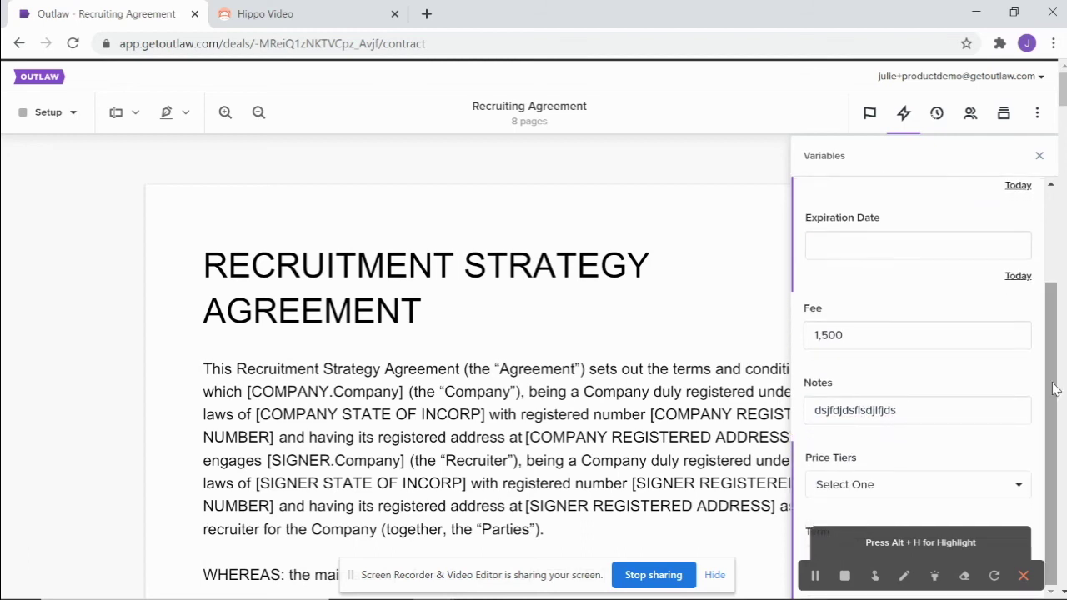
left_click(1024, 575)
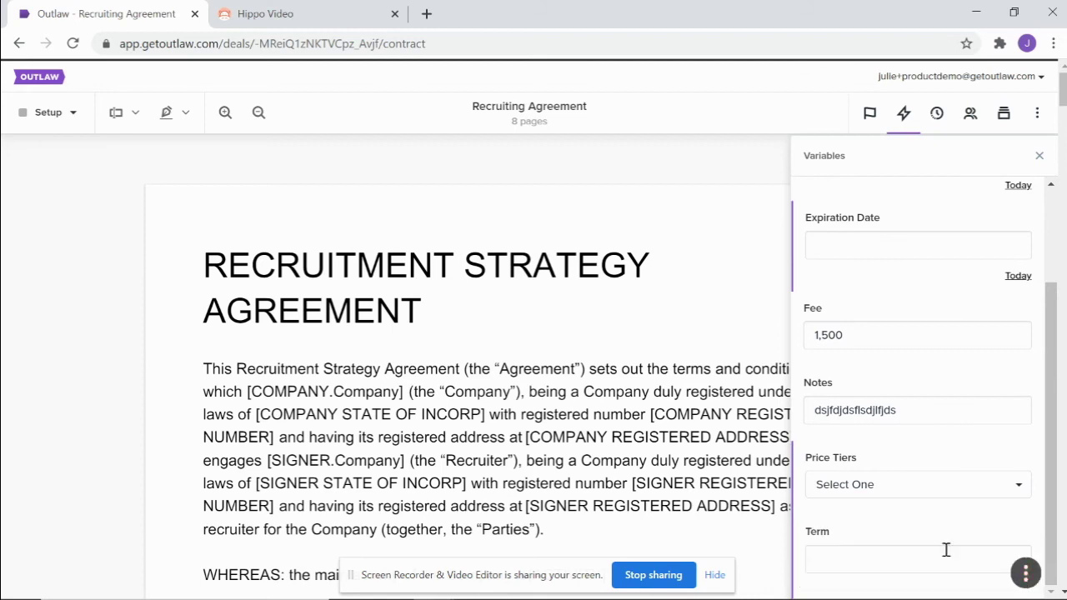
left_click(877, 492)
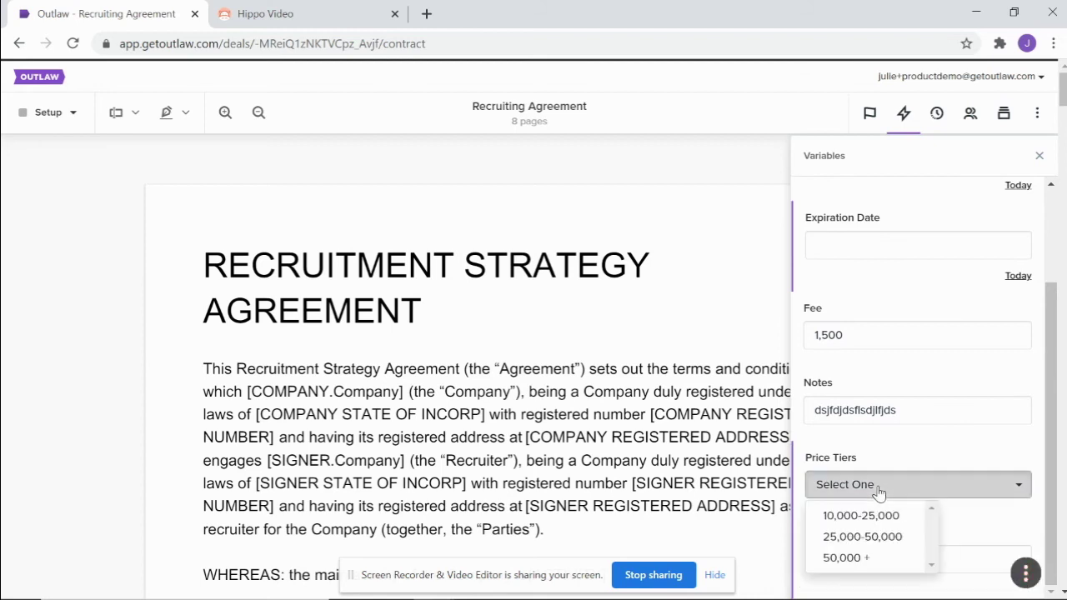
left_click(875, 544)
left_click(868, 553)
type("3")
left_click(853, 379)
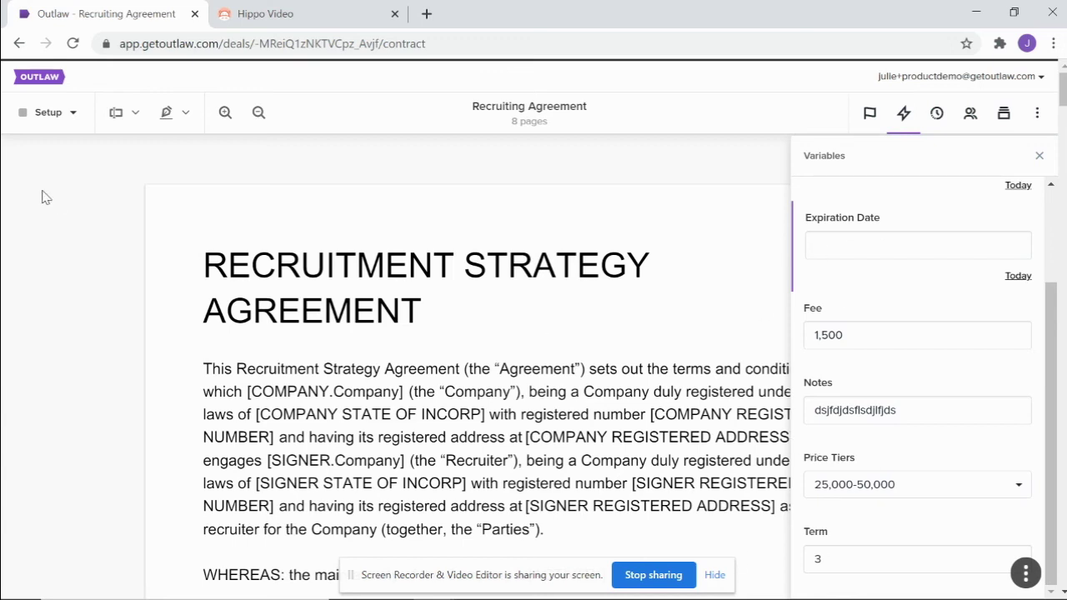
Step: Return to the contracts dashboard and filter the contracts by the Recruiting Agreement template
left_click(44, 85)
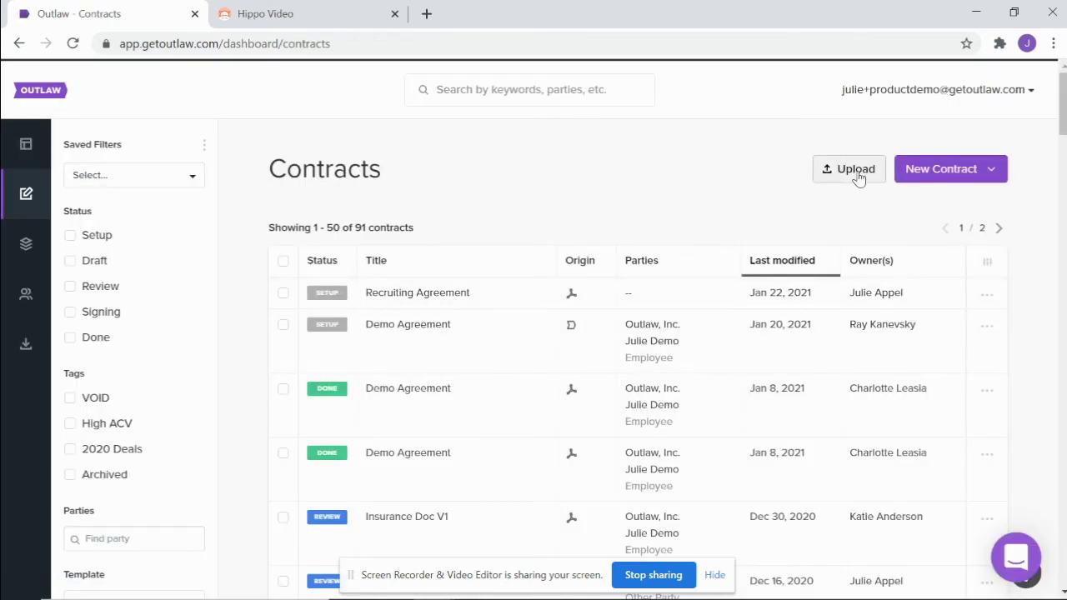
left_click_drag(1063, 134, 1064, 177)
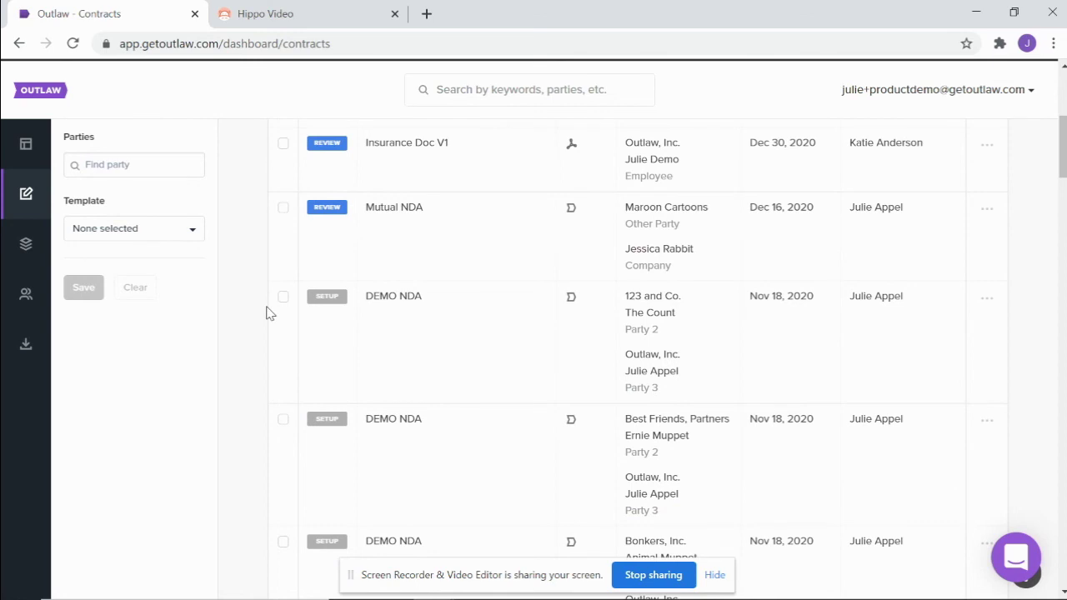
left_click(156, 244)
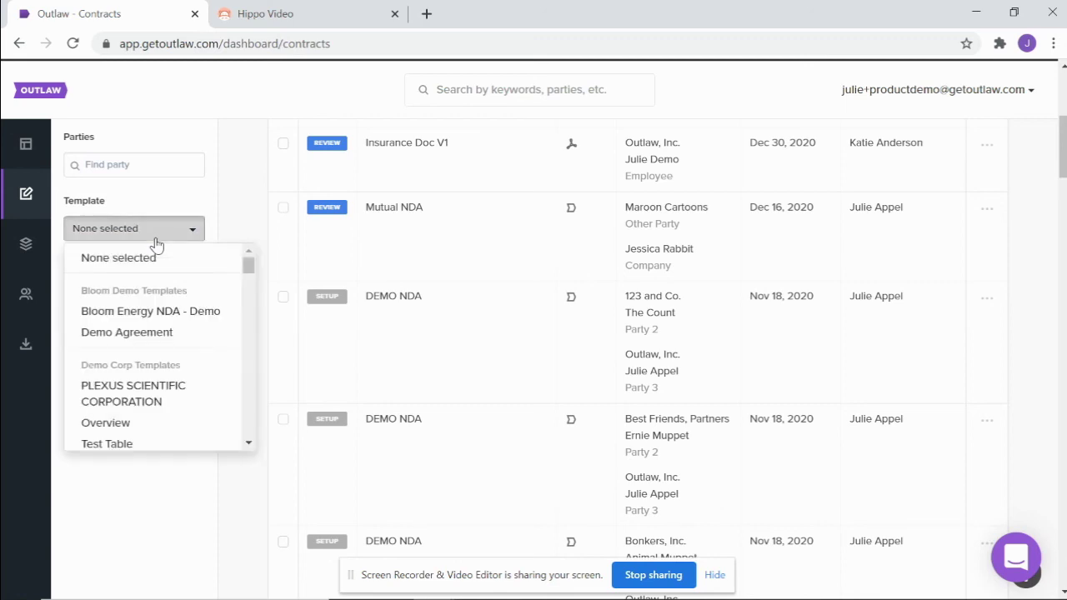
left_click_drag(247, 267, 253, 392)
left_click(163, 389)
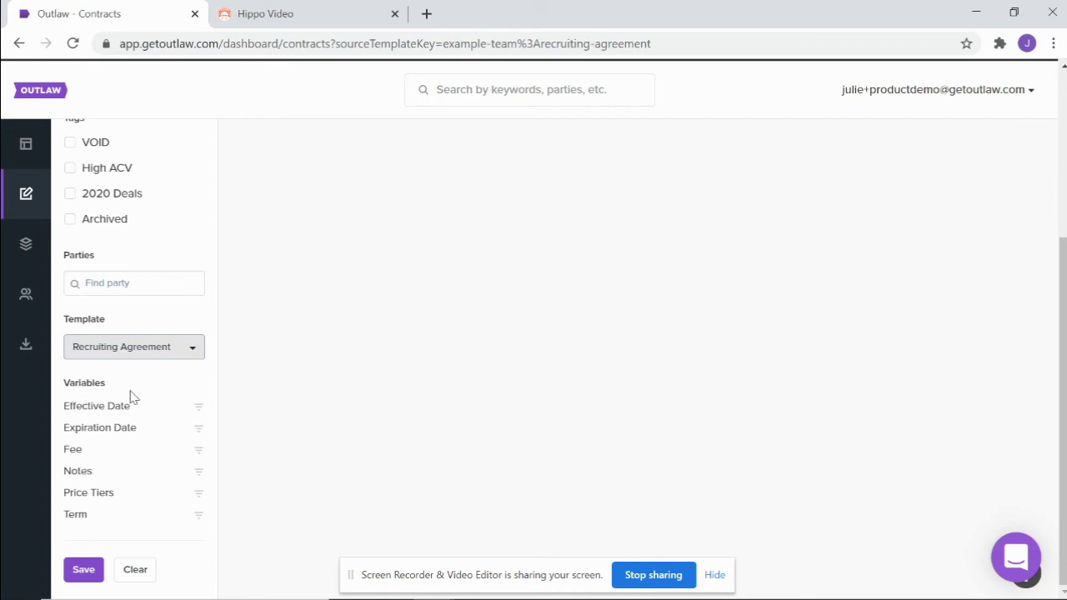
Step: Filter the Recruiting Agreement contracts by the Price Tiers variable with the condition "Is one of" 25,000-50,000
left_click(199, 494)
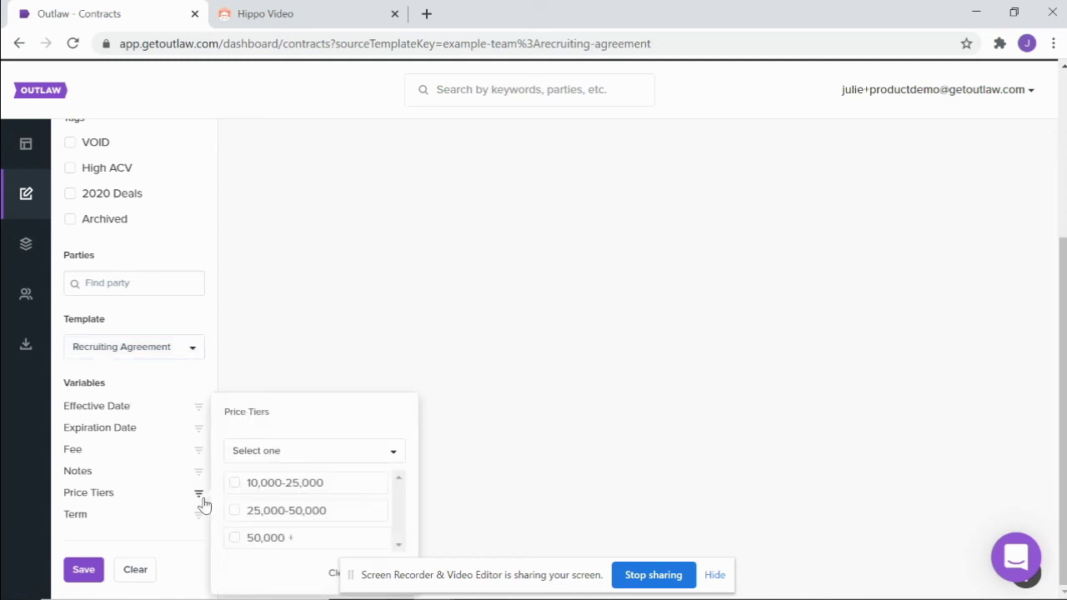
left_click(276, 451)
left_click(268, 482)
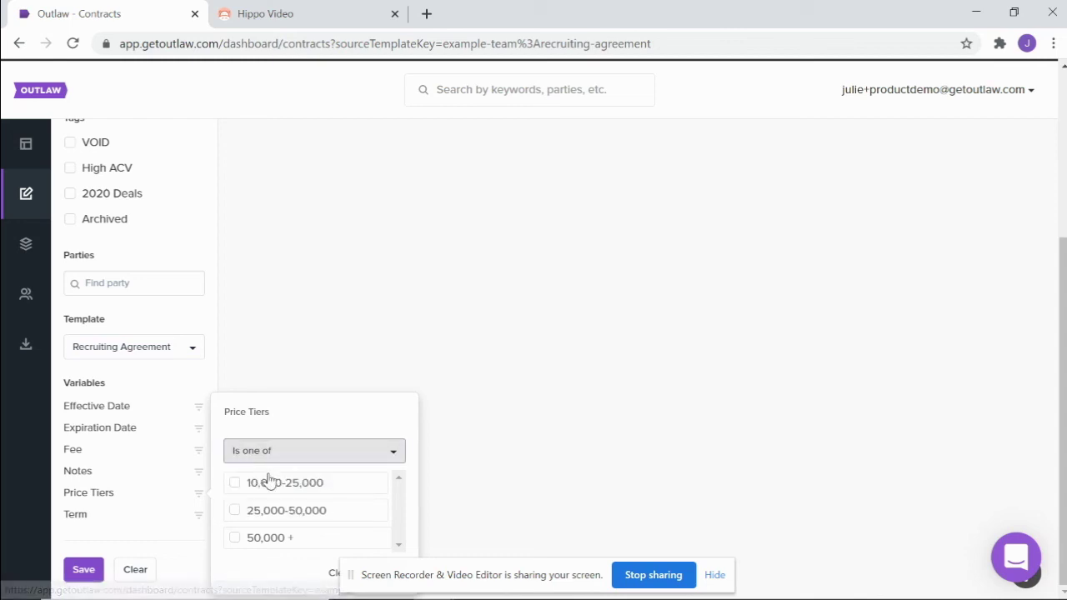
left_click(235, 511)
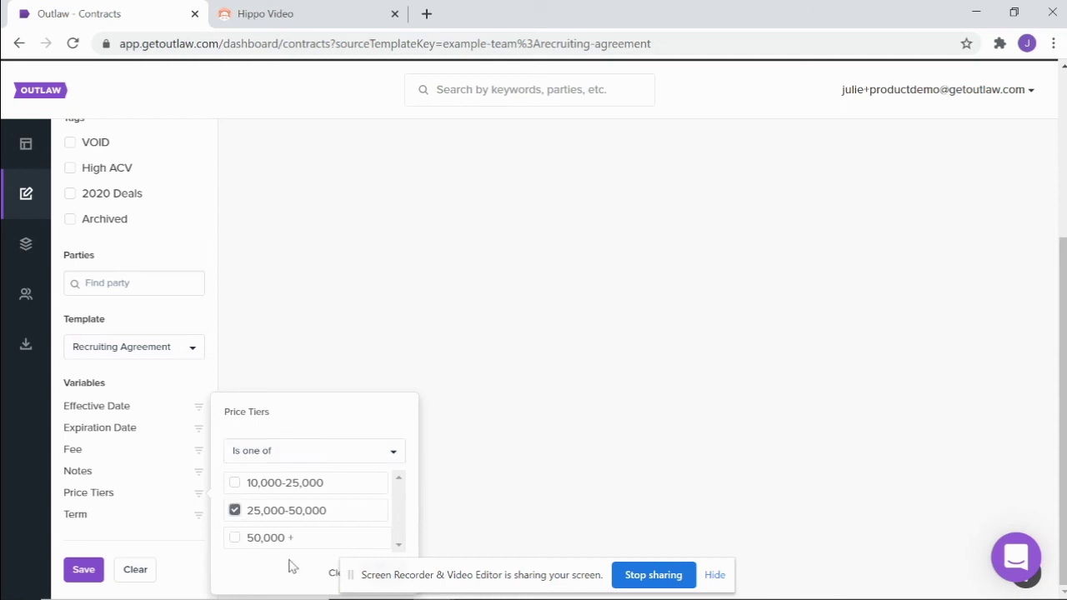
left_click(711, 581)
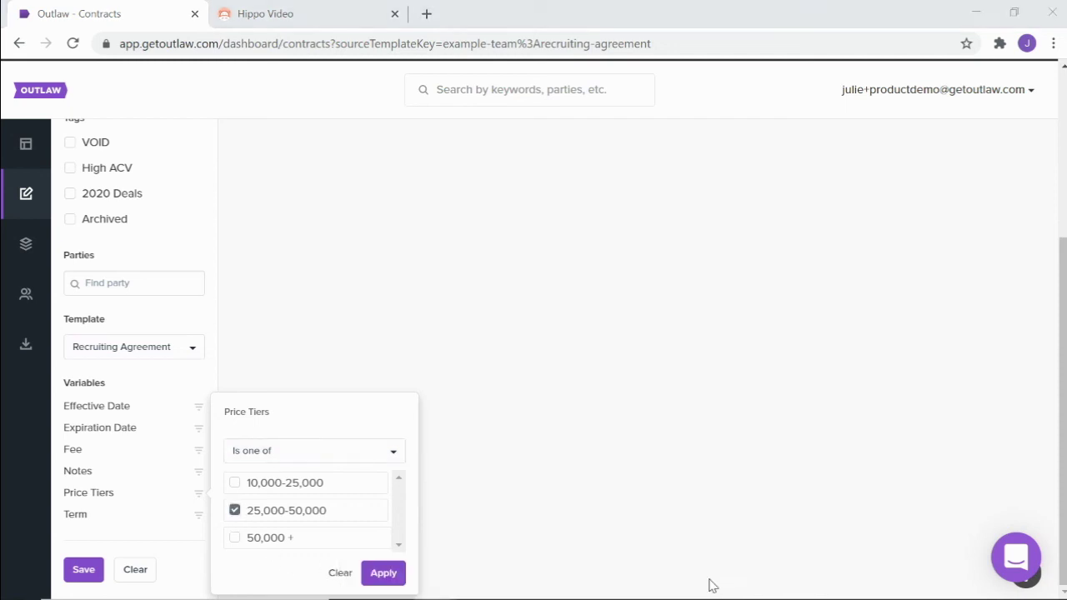
left_click(383, 574)
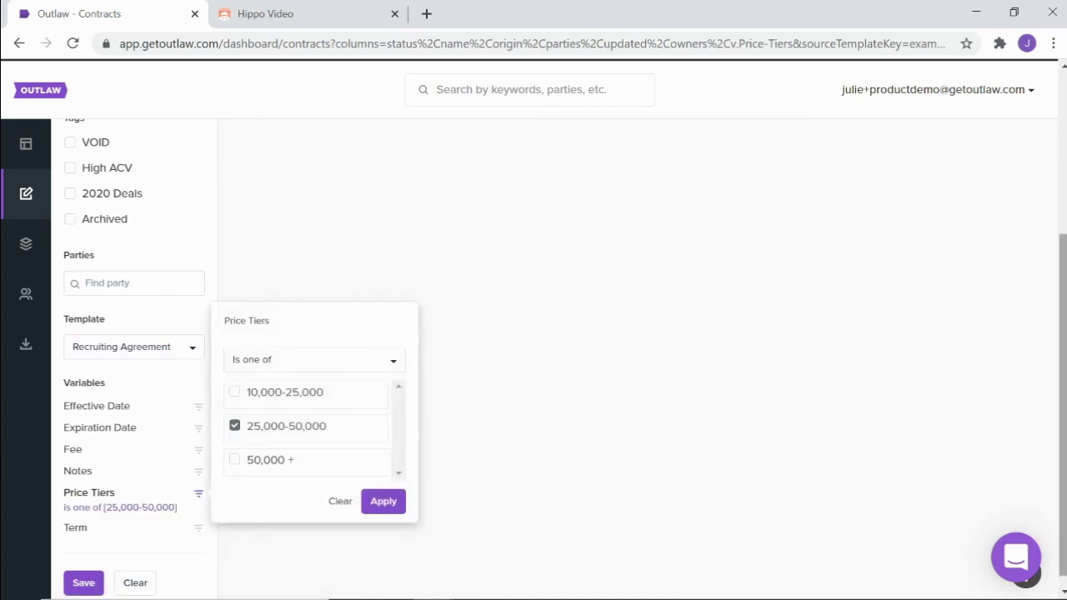
scroll(446, 552, "up", 3)
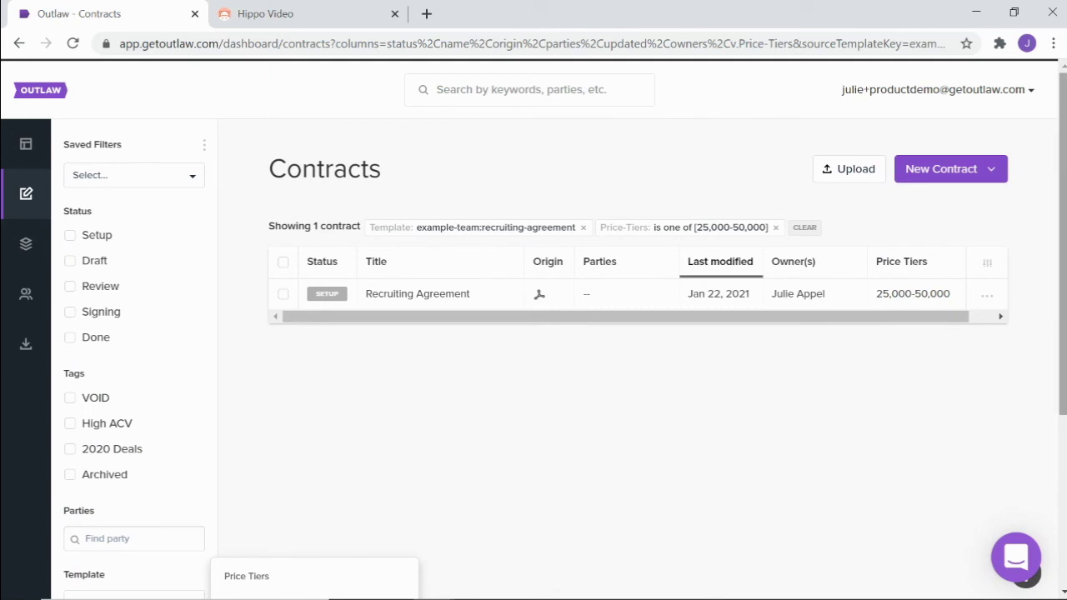
scroll(580, 560, "down", 3)
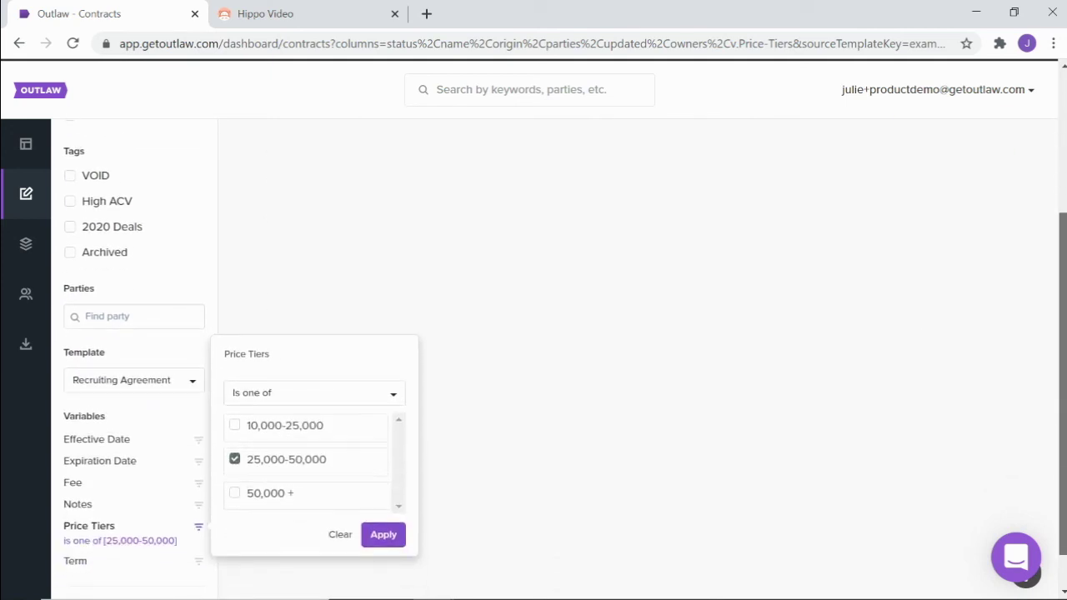
left_click(379, 567)
Step: View the title and visibility options for saving the current contract filter, close them without saving and return to the contract list
scroll(379, 567, "down", 1)
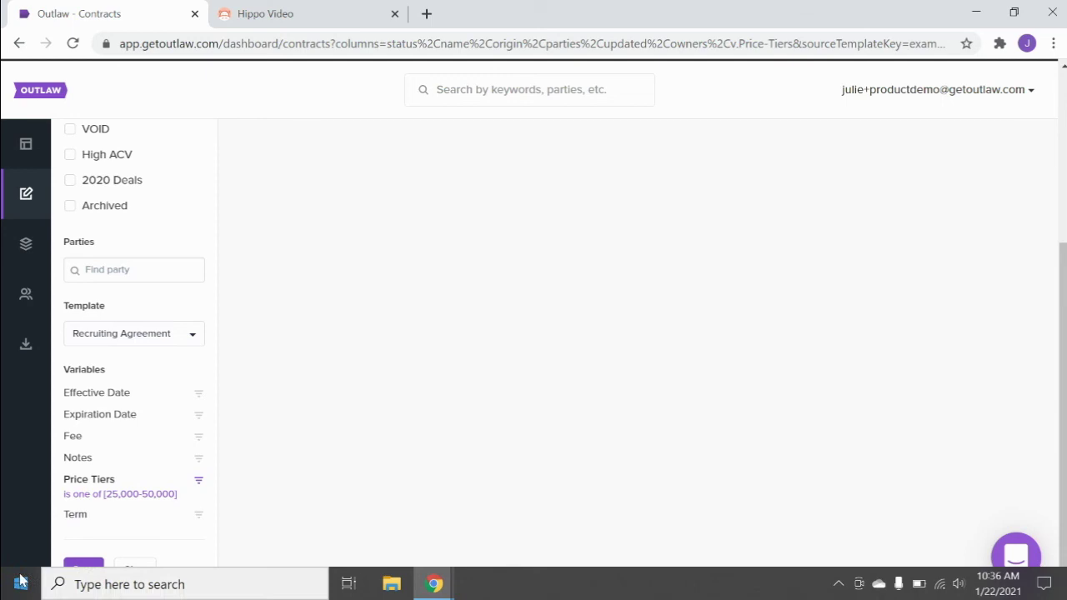
left_click(84, 569)
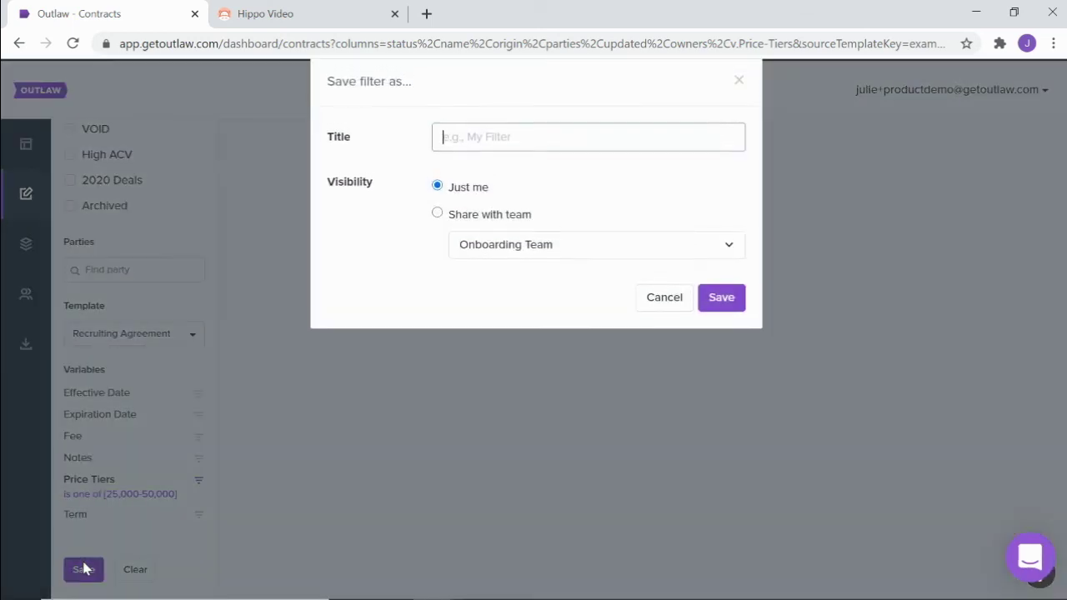
left_click(740, 83)
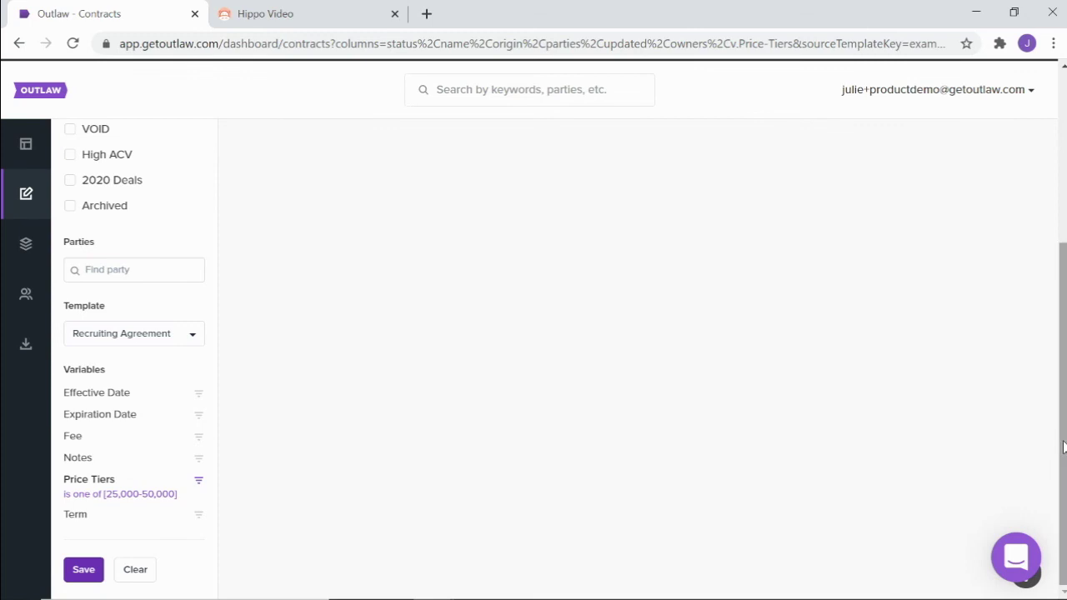
left_click_drag(1061, 448, 1062, 267)
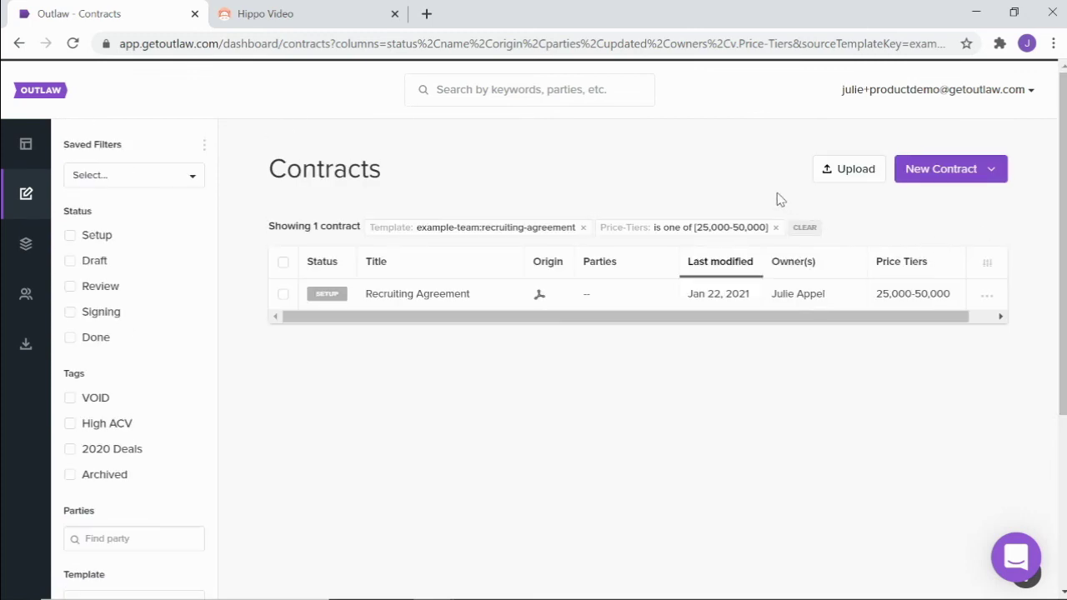